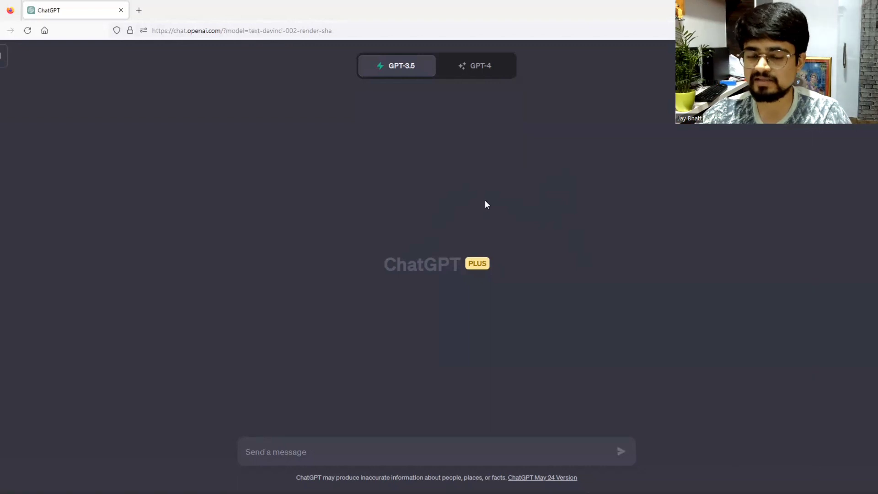
- Switch the new chat to GPT-4 with the Code Interpreter beta, enlarging the page view
left_click(479, 72)
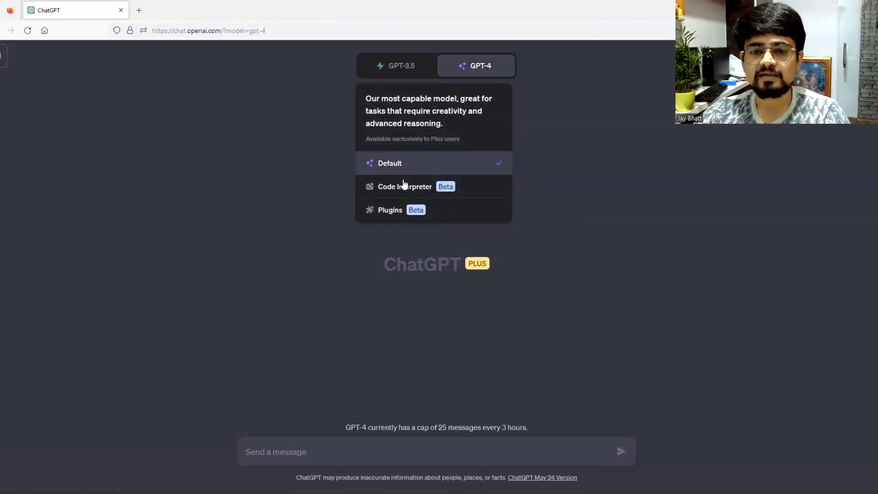
key("ctrl+plus")
key("ctrl+plus")
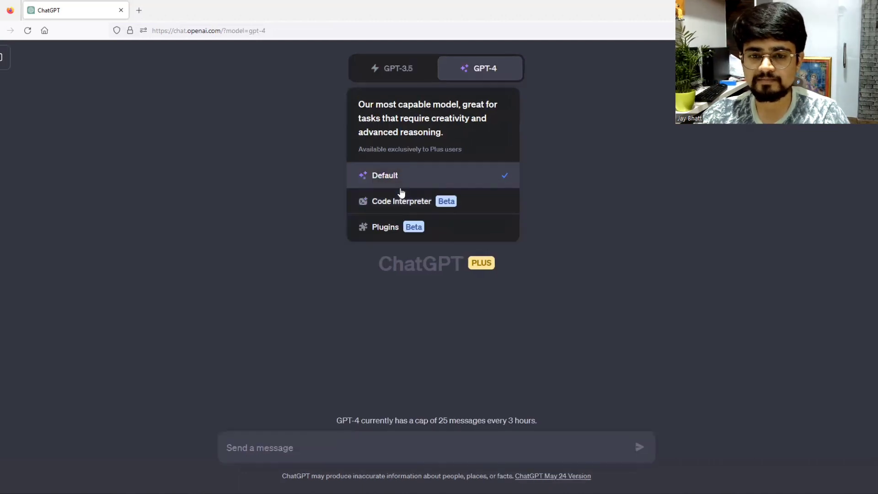
left_click(405, 217)
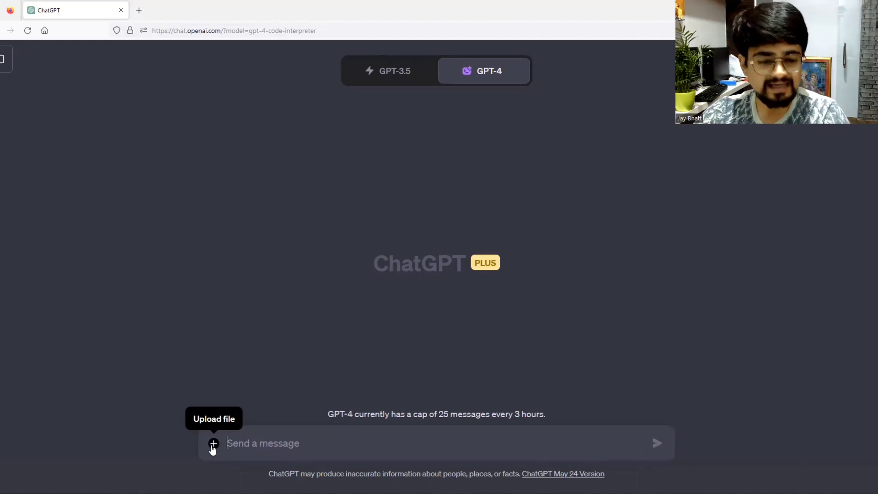
- Attach the 01 dancer PNG image to the message
left_click(212, 449)
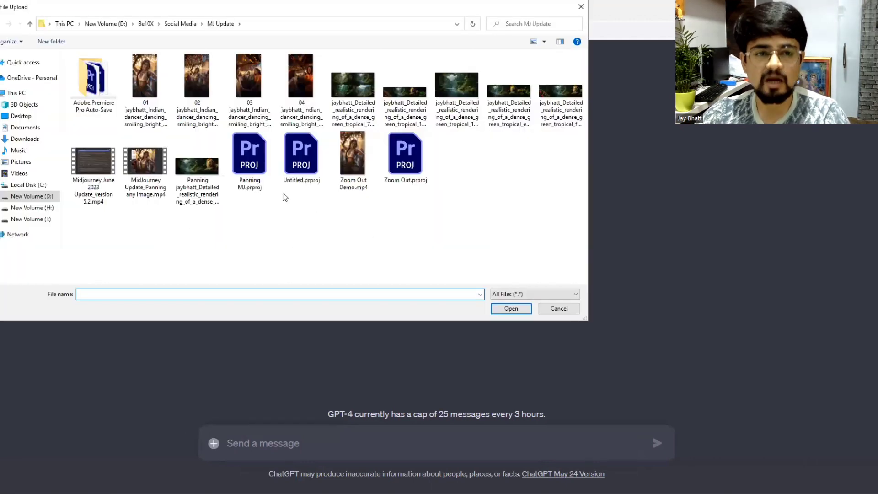
left_click(147, 81)
left_click(511, 308)
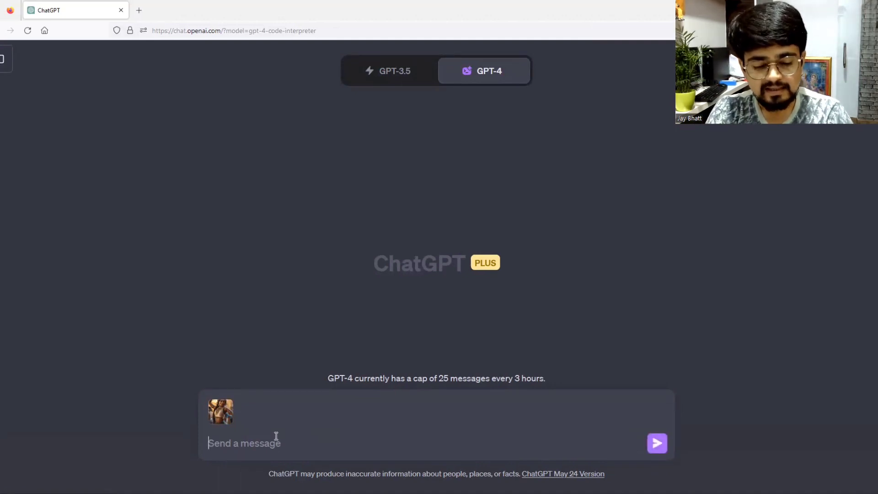
- Type the prompt 'make this image black and white' without sending it
type("make this i")
type("mage")
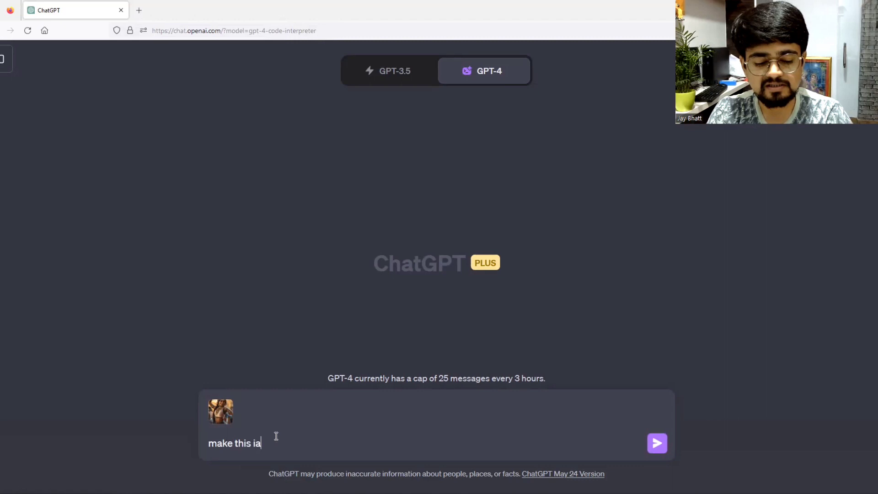
type(" blacks")
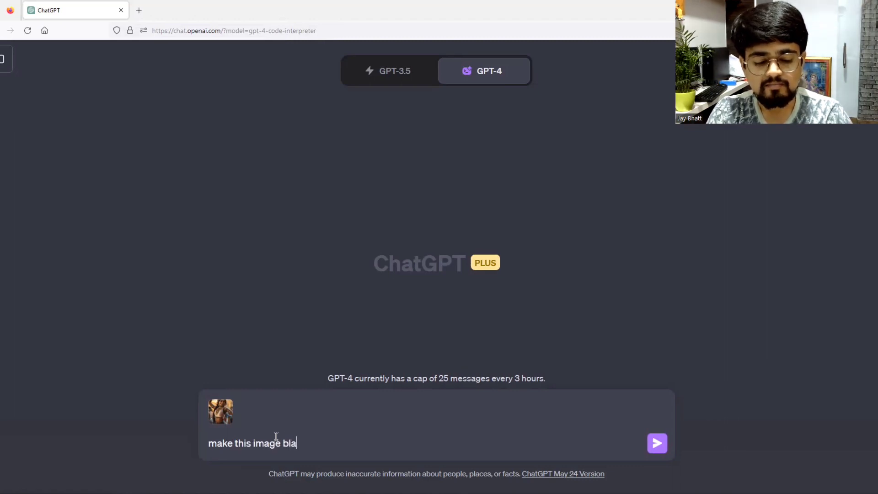
key("BackSpace")
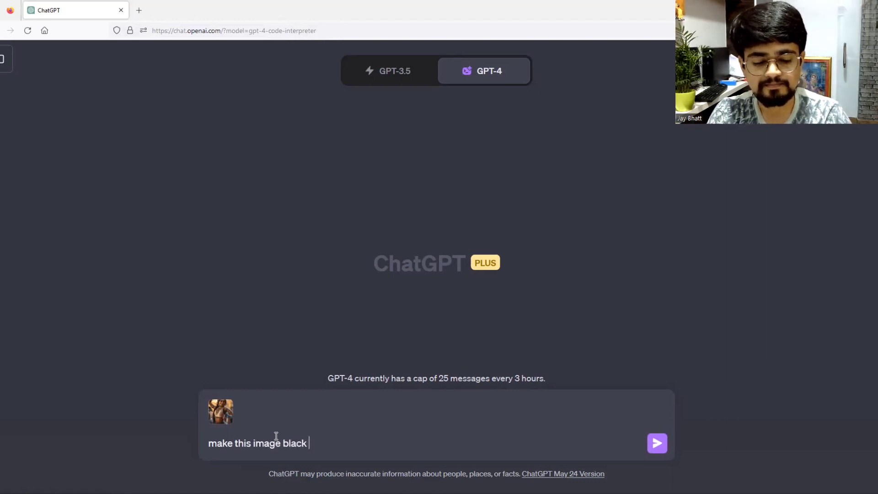
type("and white")
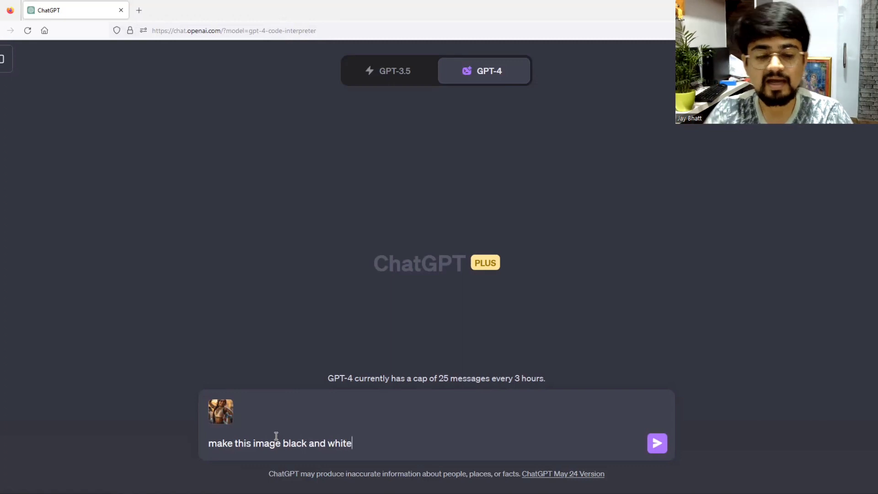
- Send the black-and-white request, review the grayscale code, and download gray_image.png
left_click(657, 442)
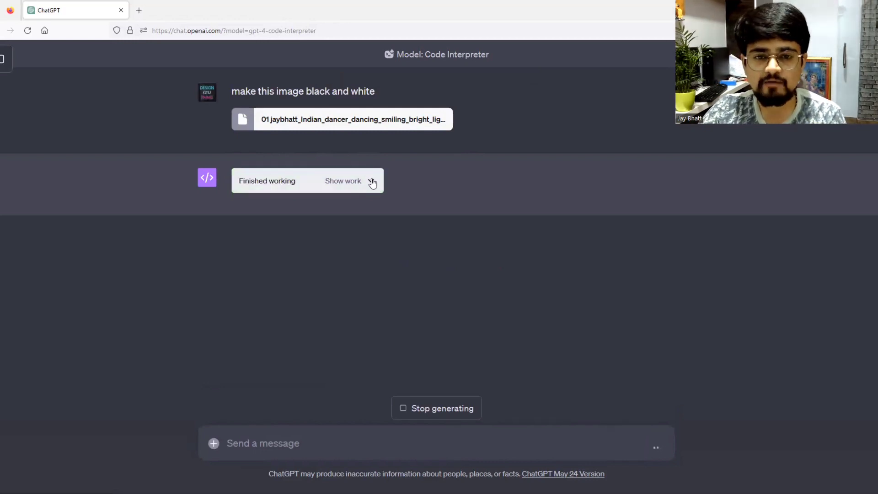
left_click(372, 183)
scroll(338, 193, "up", 5)
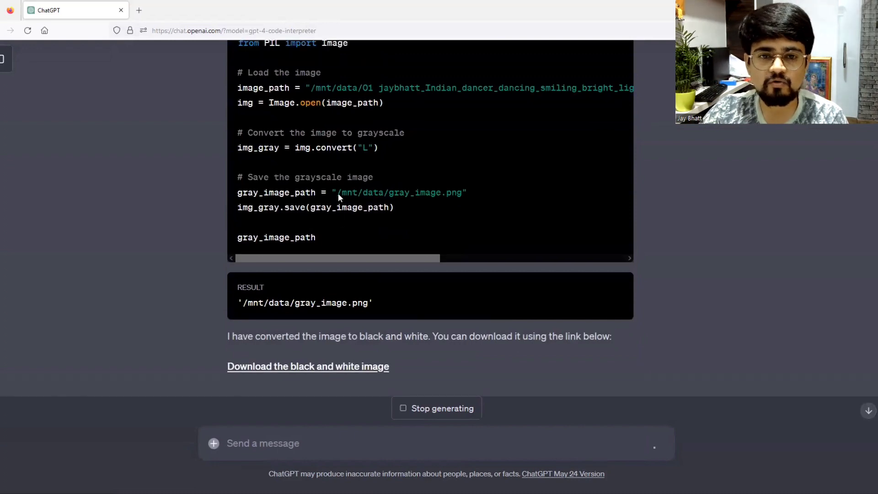
scroll(327, 248, "down", 3)
scroll(326, 244, "down", 2)
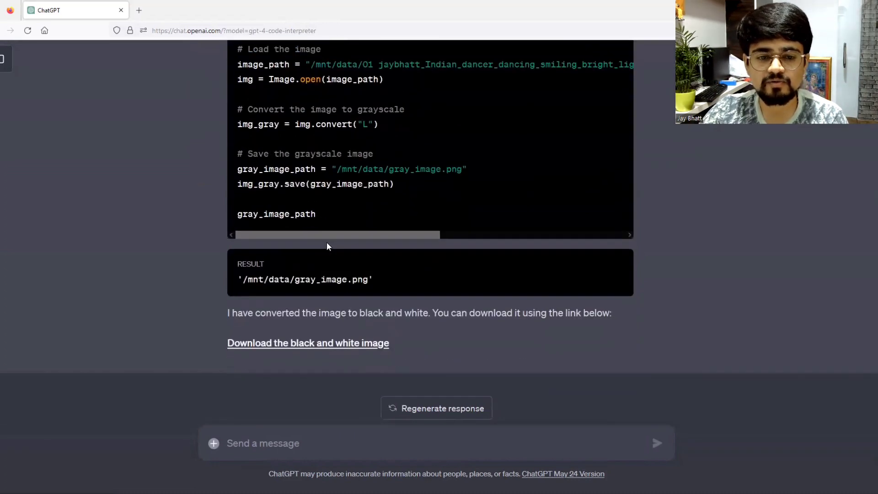
left_click_drag(229, 312, 392, 313)
left_click(399, 313)
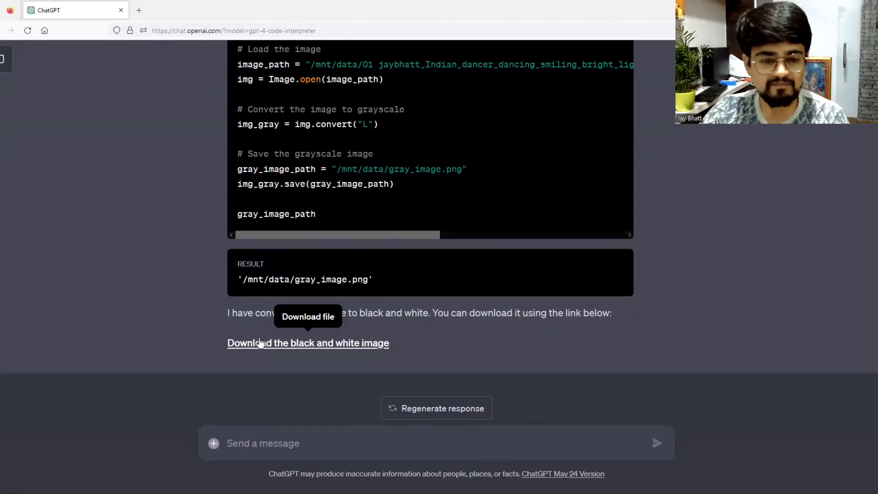
left_click(288, 345)
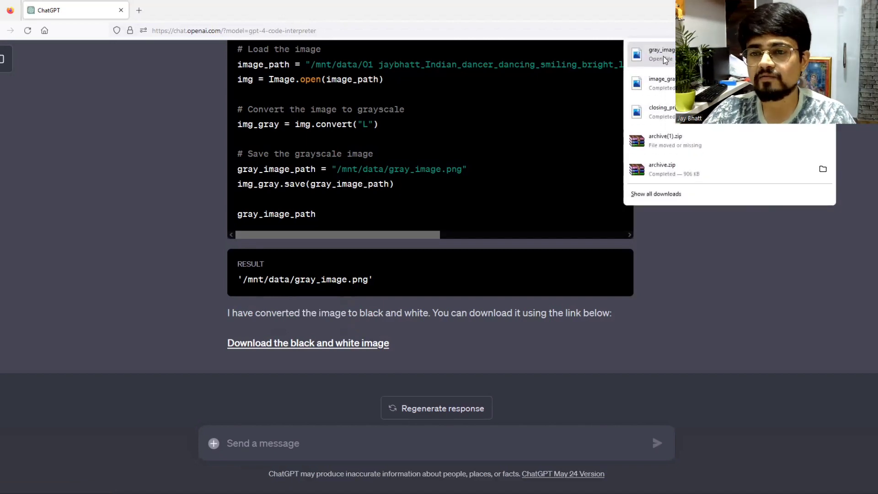
- View the downloaded gray_image.png in Photos, then close the viewer
left_click(548, 51)
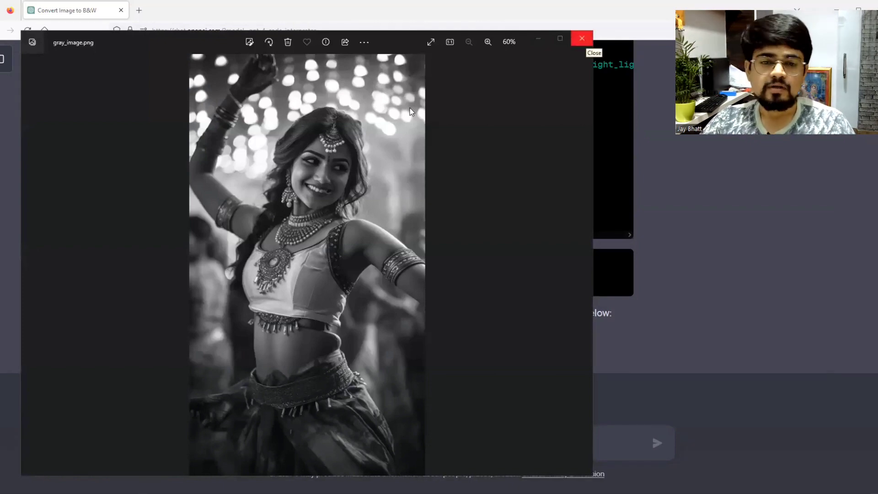
key("alt+F4")
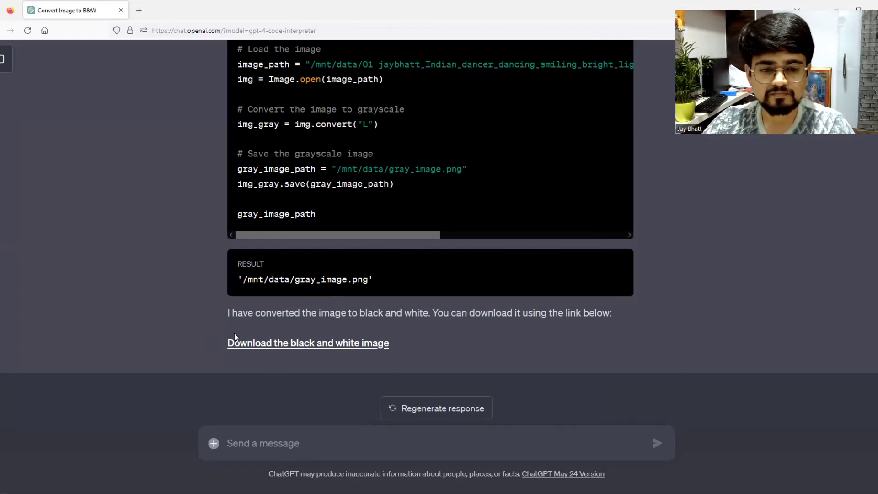
- Attach the first dancer image to a new message
left_click(213, 445)
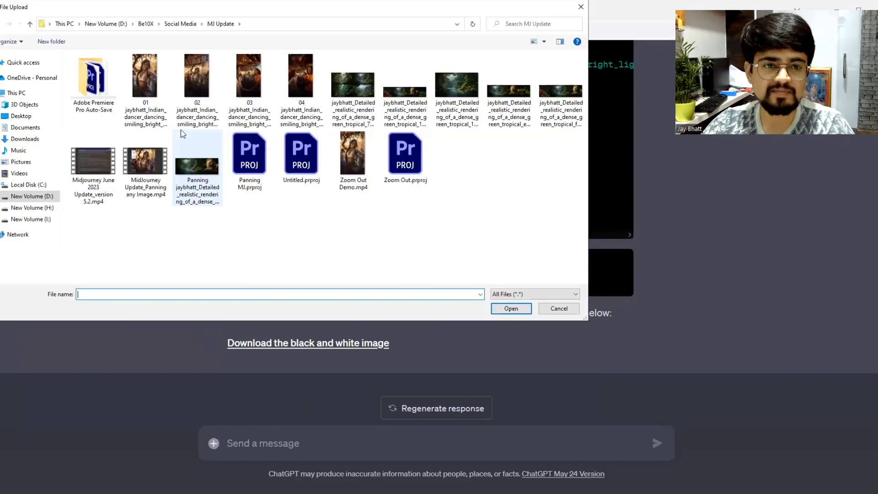
scroll(198, 93, "up", 3, "ctrl")
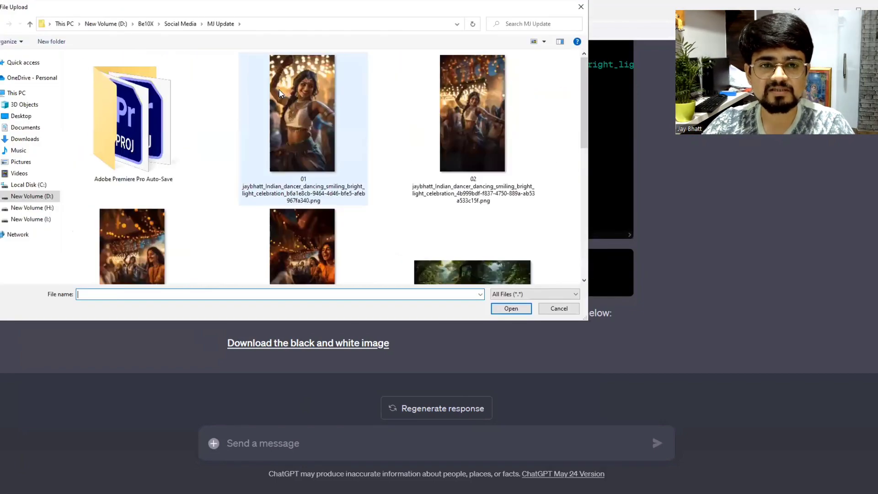
left_click(316, 113)
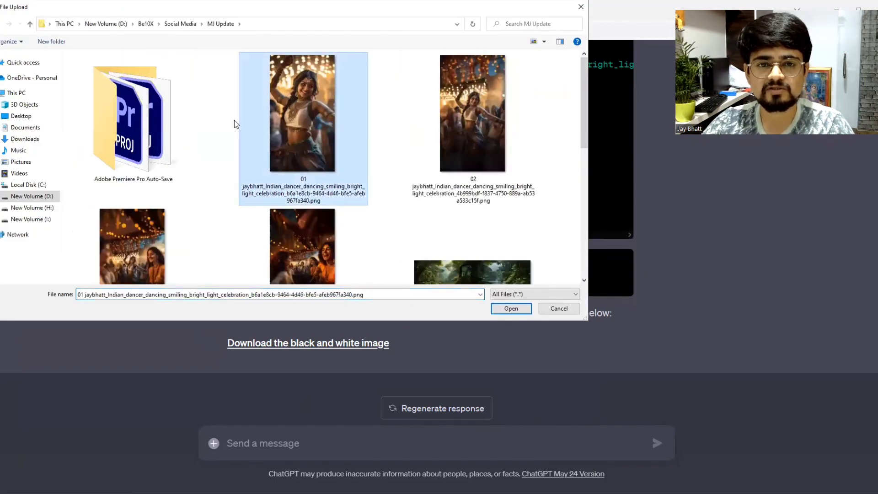
left_click(511, 309)
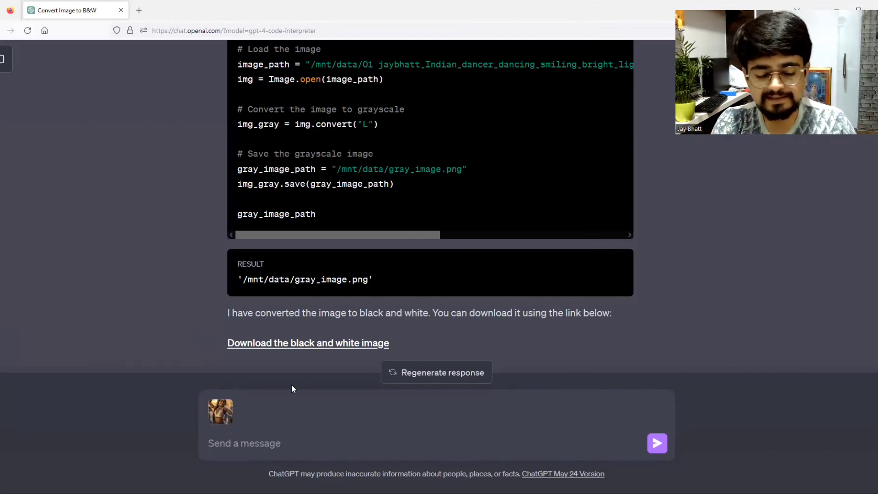
- Send the request 'detect face in this image and make a green around face'
type("dete")
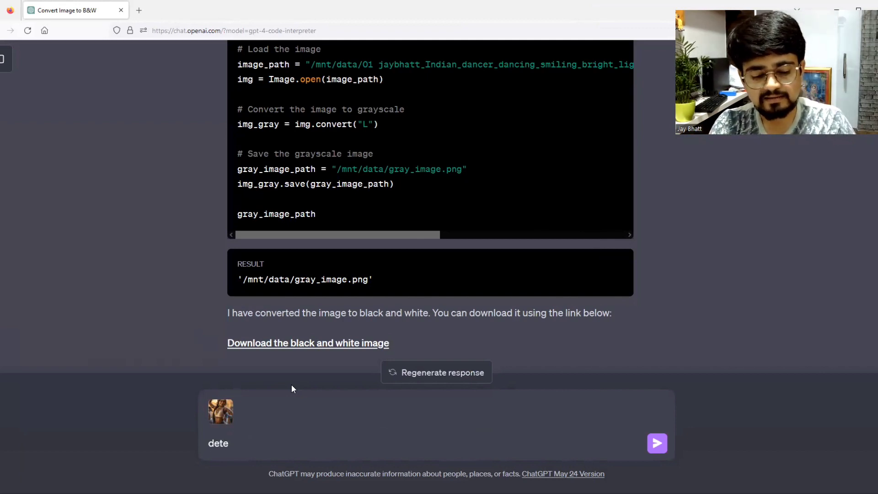
type("ct face in ")
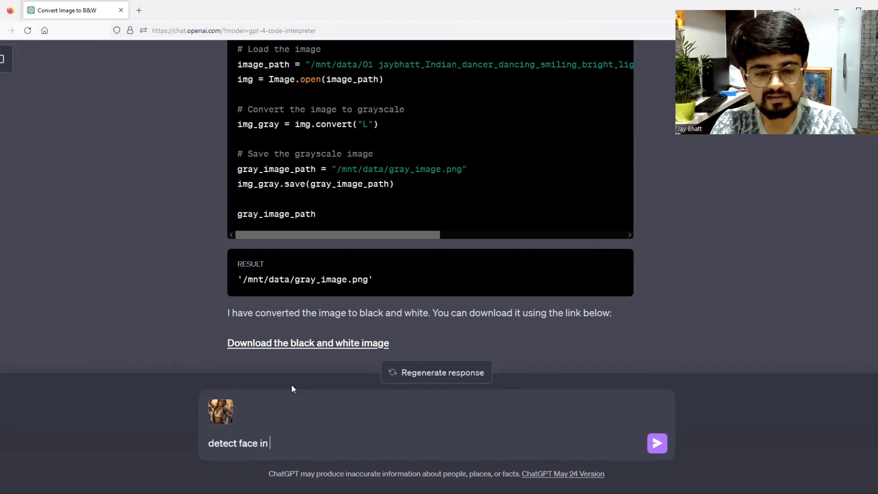
type("this image and ")
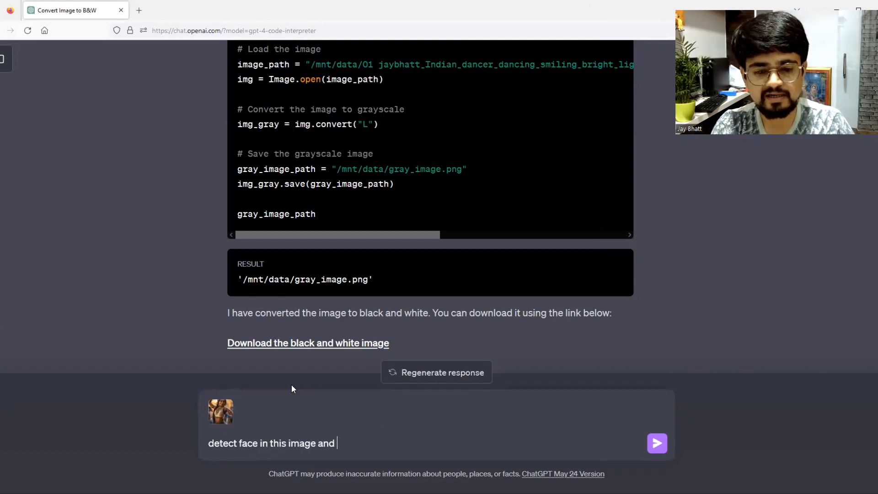
type("make a green boc")
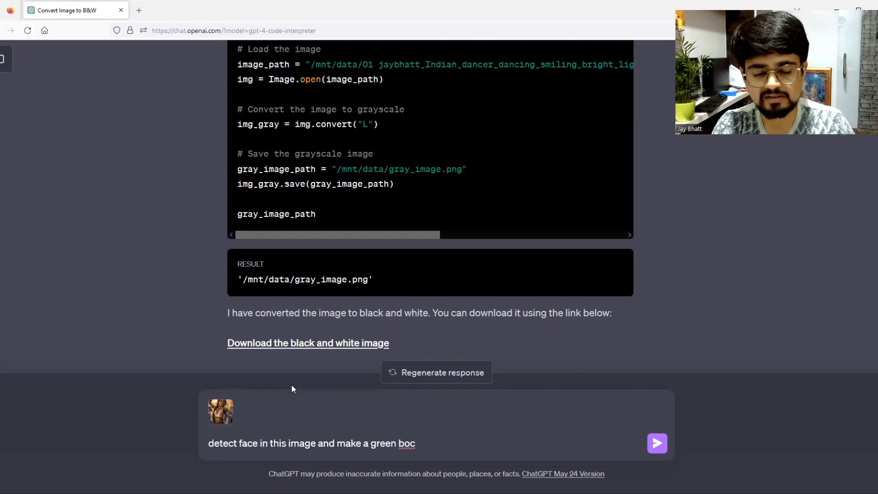
key("BackSpace")
type("x")
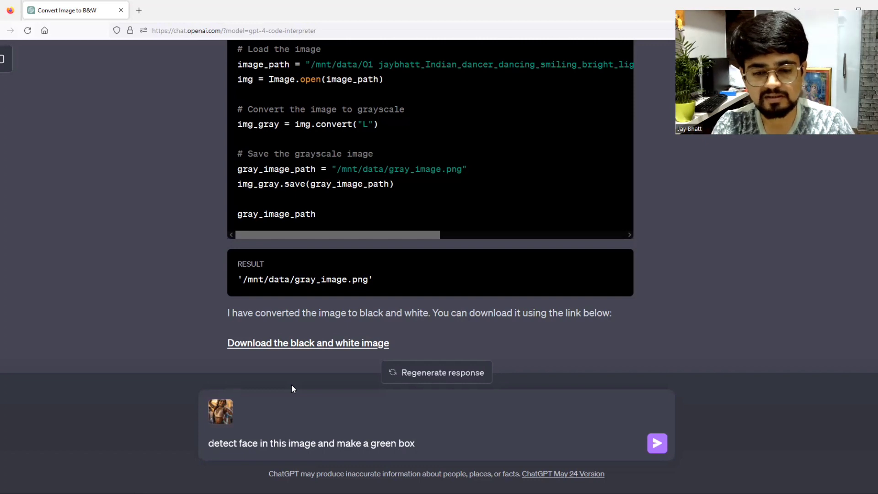
type(" on")
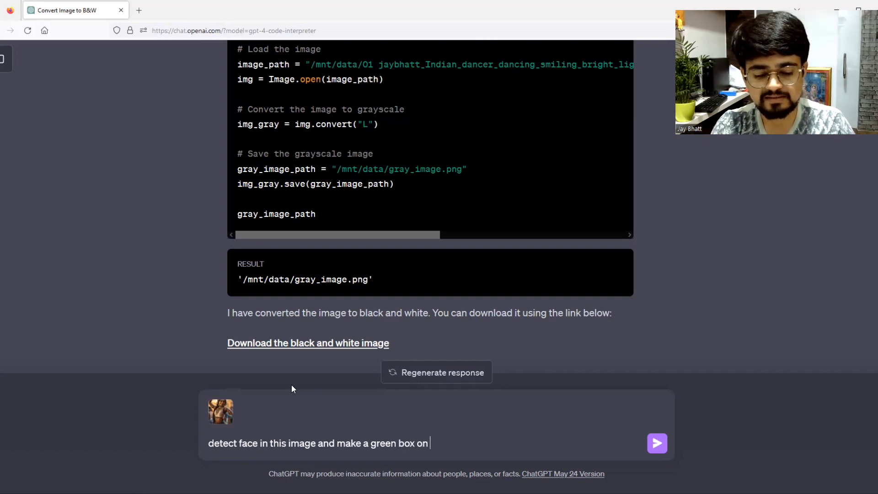
key("BackSpace")
key("BackSpace")
key("BackSpace")
key("BackSpace")
key("BackSpace")
key("BackSpace")
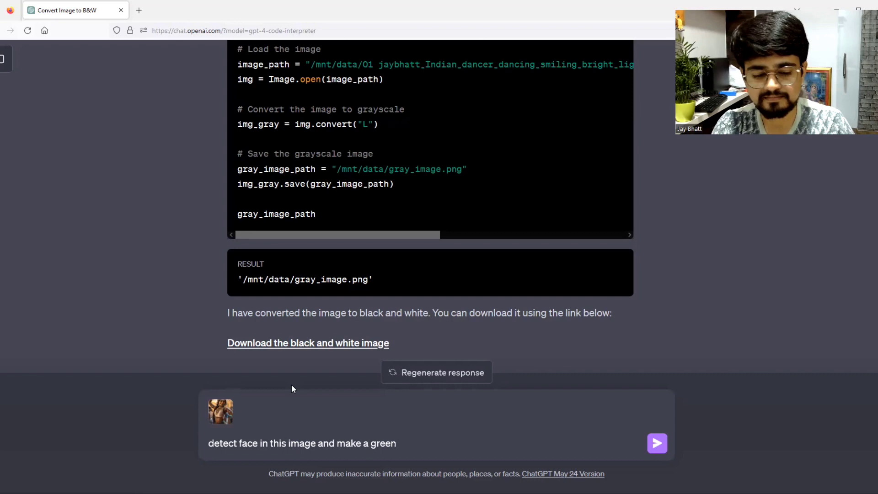
type("around face")
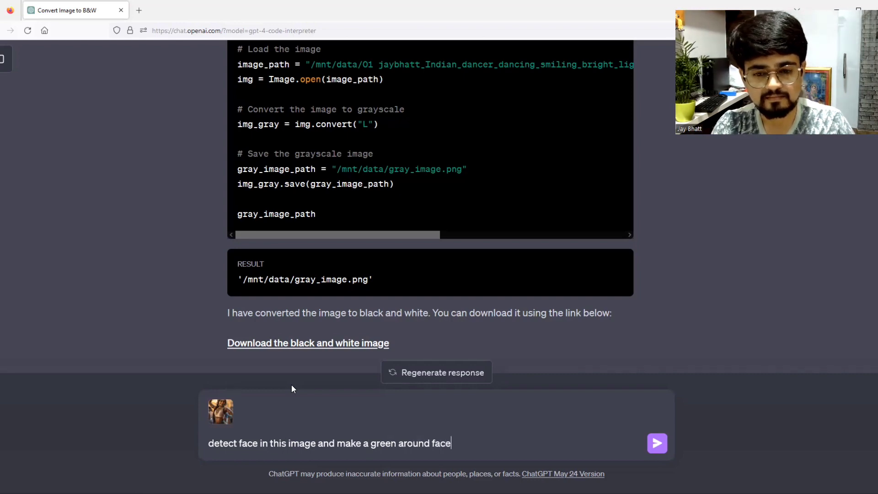
key("Return")
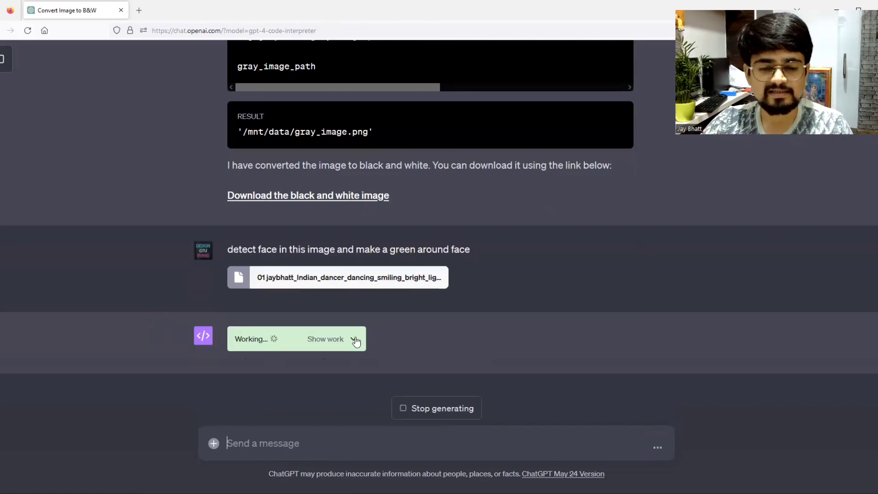
- Expand the face-detection code, then download highlighted_faces.png from the reply
left_click(356, 342)
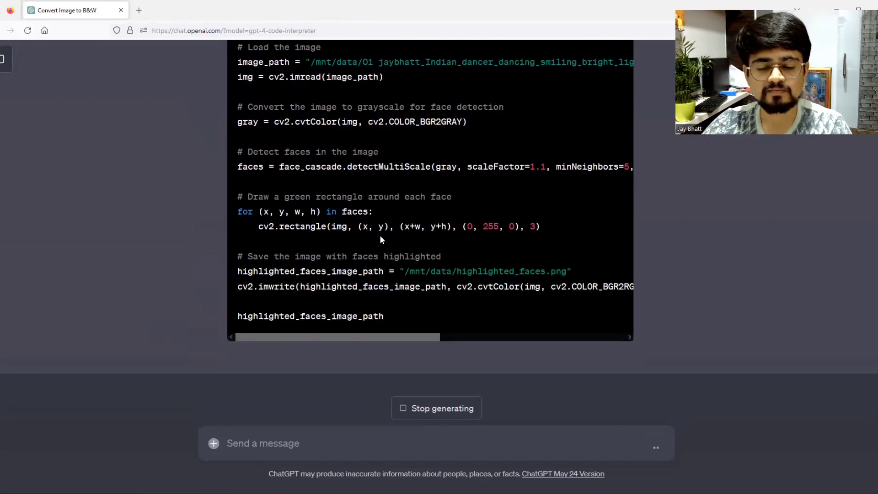
scroll(380, 235, "up", 5)
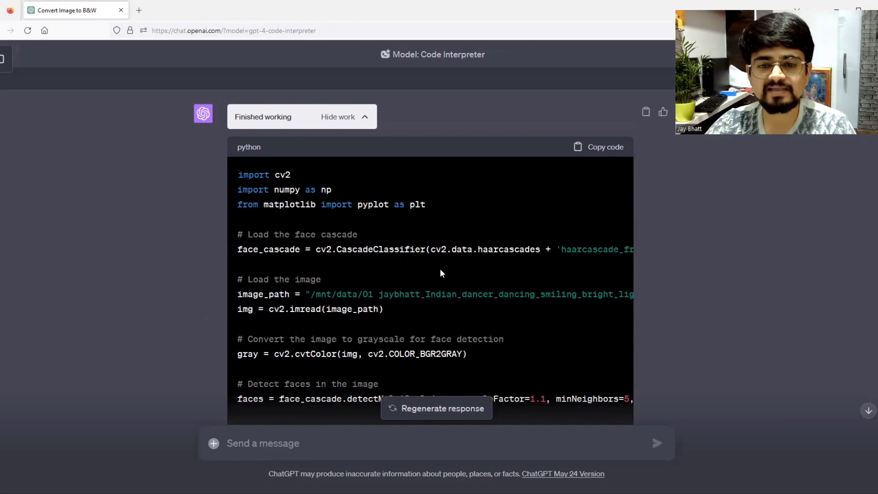
scroll(427, 267, "down", 4)
scroll(428, 272, "down", 3)
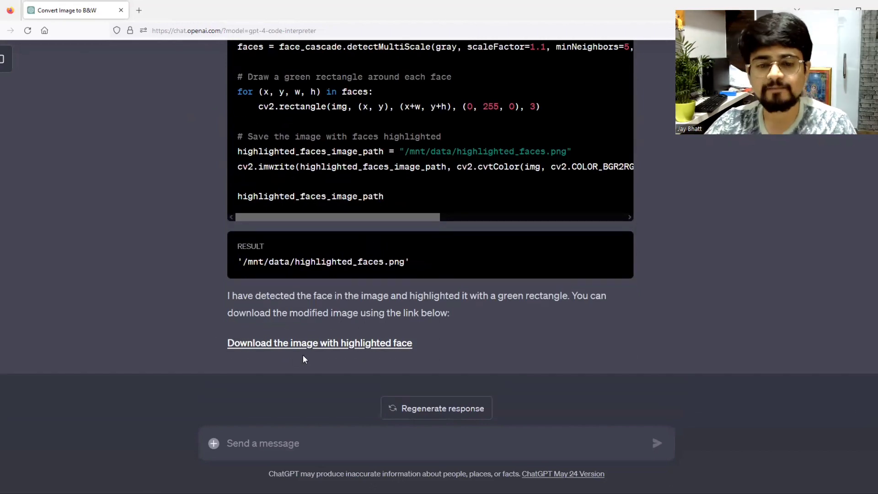
left_click(275, 350)
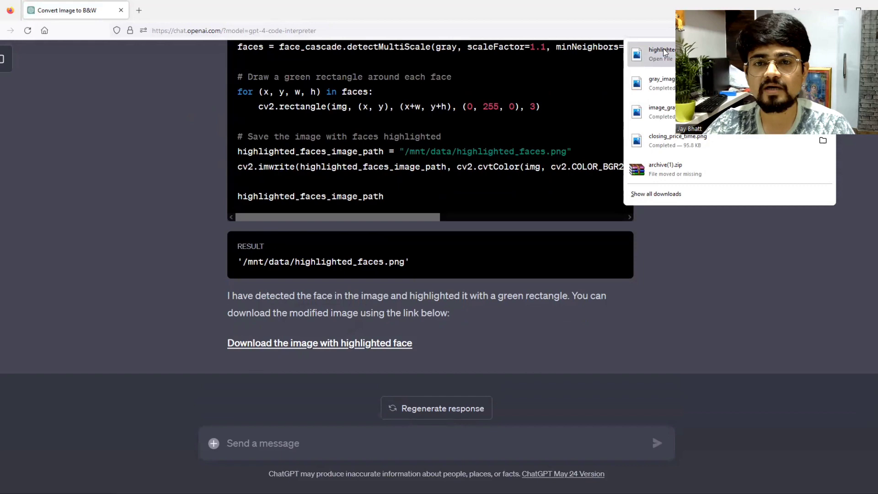
- Check highlighted_faces.png in Photos for the green face box, then return to the chat
left_click(357, 189)
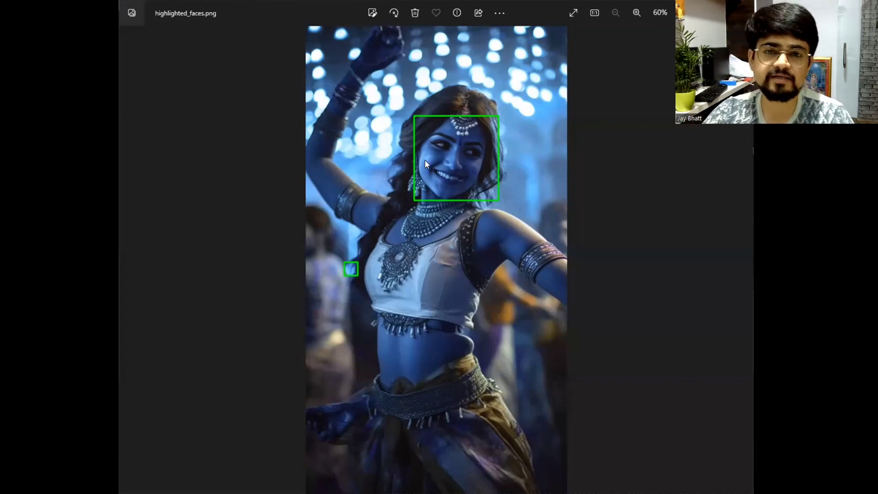
key("alt+Tab")
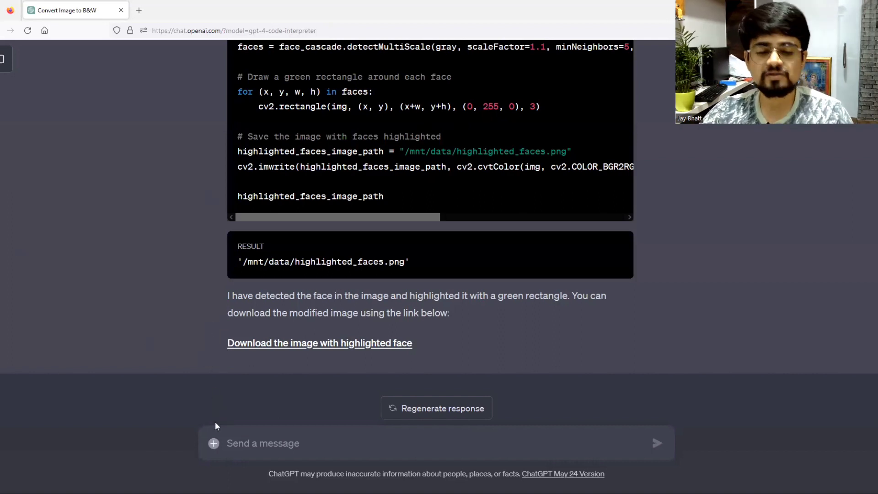
- Attach indian population new.csv from the Social Media > Code Interpretert folder
left_click(214, 444)
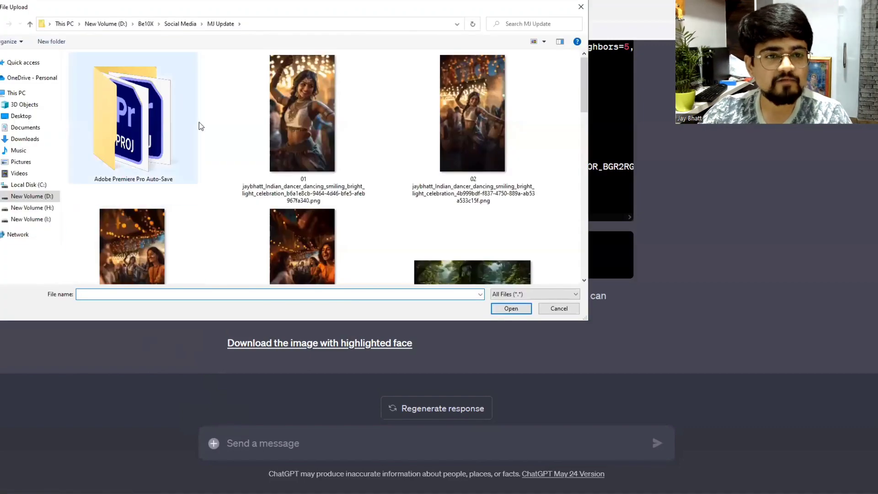
left_click(180, 24)
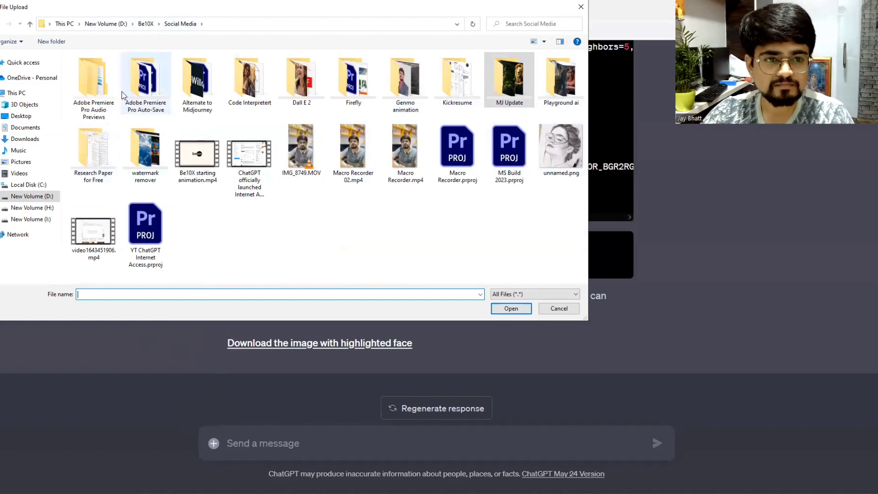
double_click(249, 87)
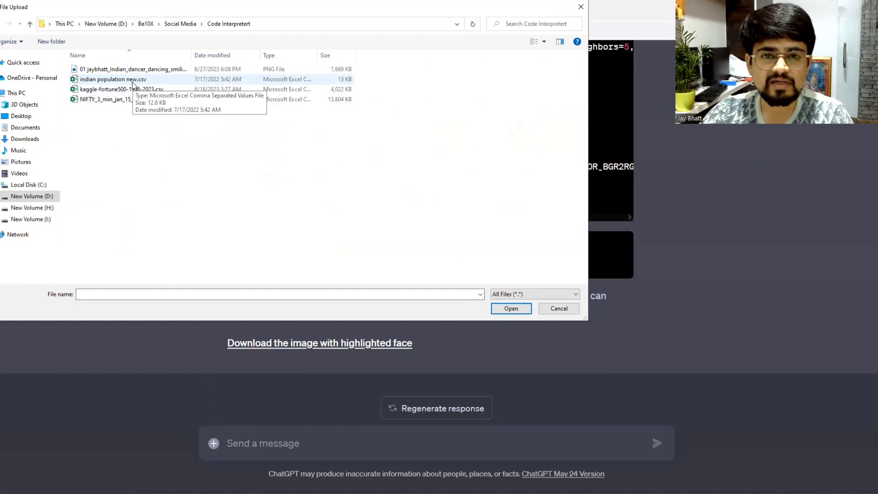
left_click(132, 83)
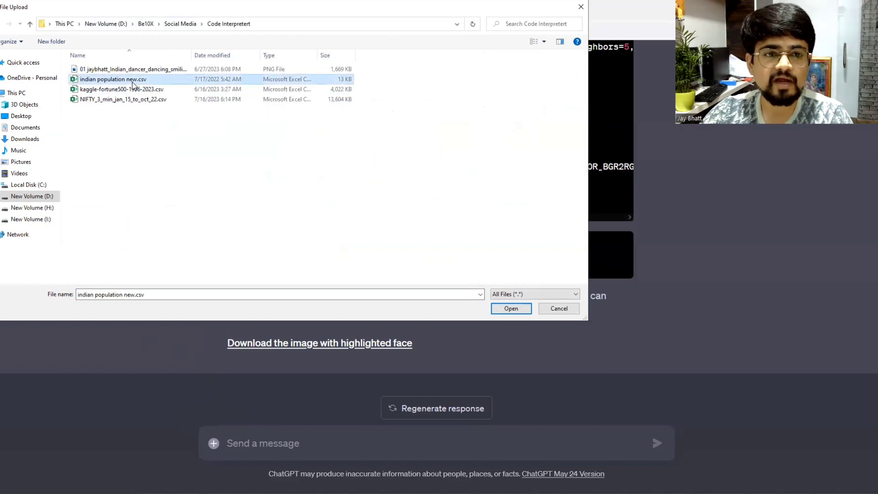
left_click(506, 309)
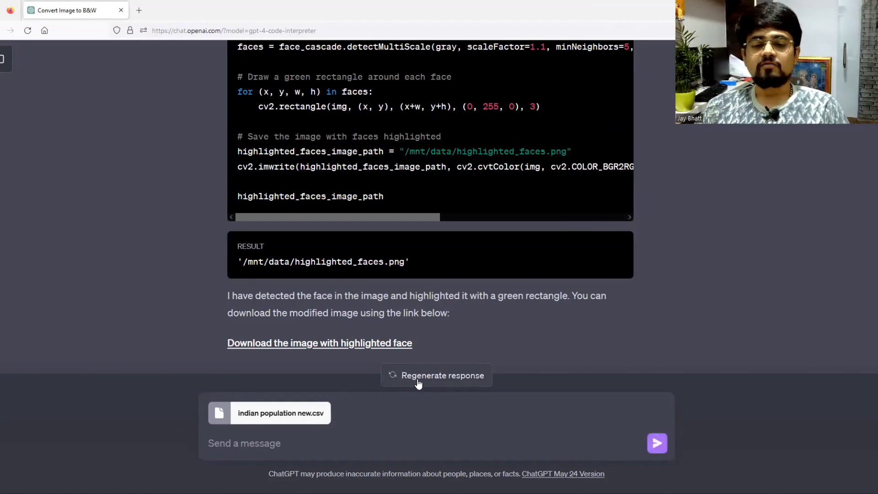
- Ask 'explain what this dataset is about' about the attached CSV
left_click(312, 444)
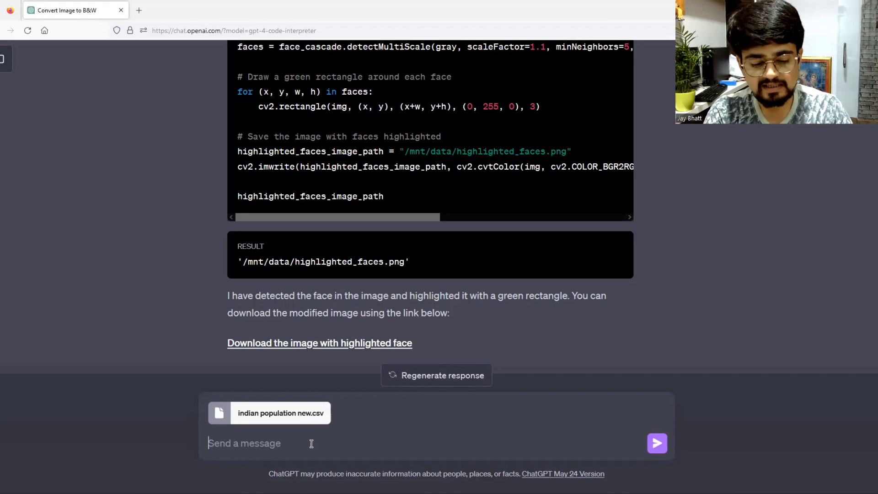
type("explain")
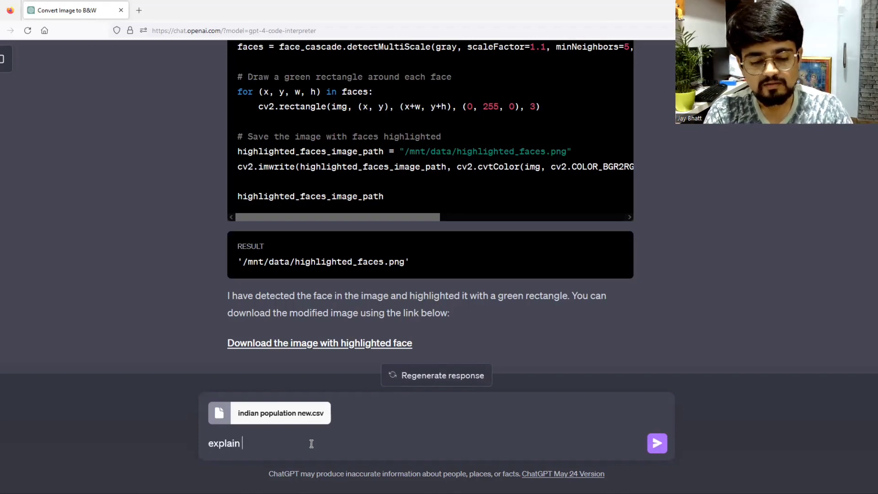
type(" what this")
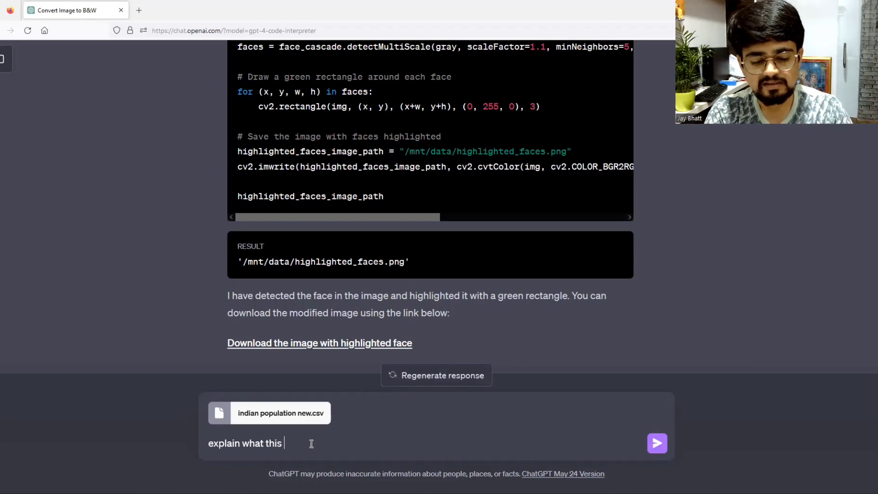
type(" datas")
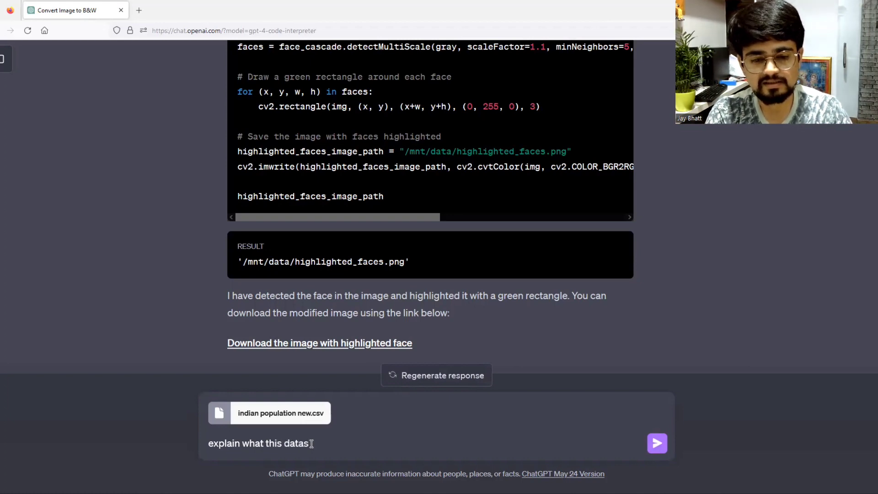
type("et is ab")
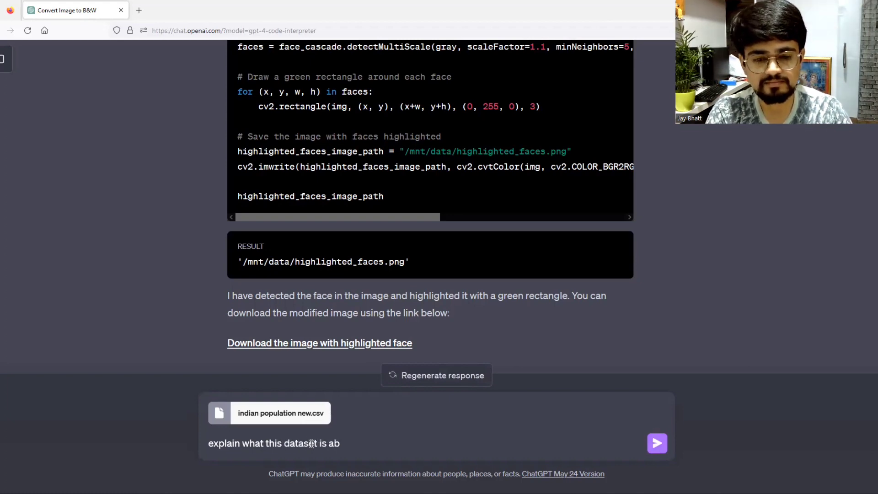
type("out")
key("Return")
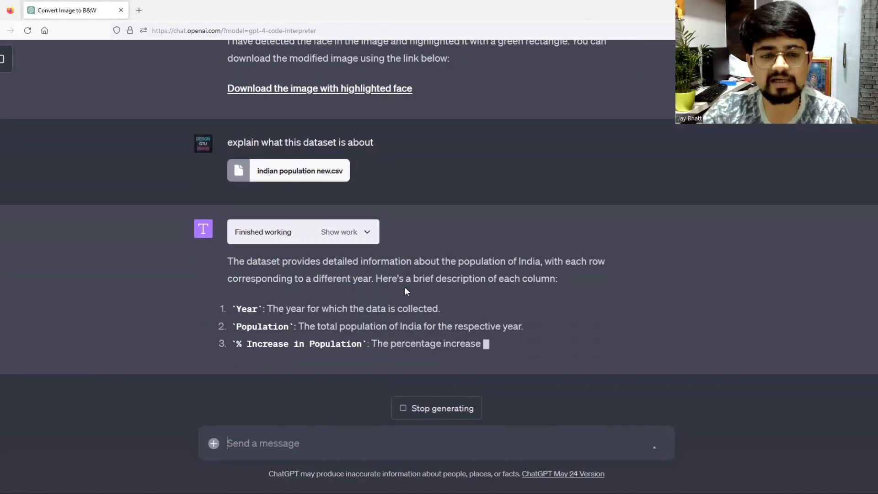
- Read the reply, highlighting the Year, Population and percentage-increase column descriptions
scroll(405, 287, "up", 2)
scroll(396, 343, "down", 1)
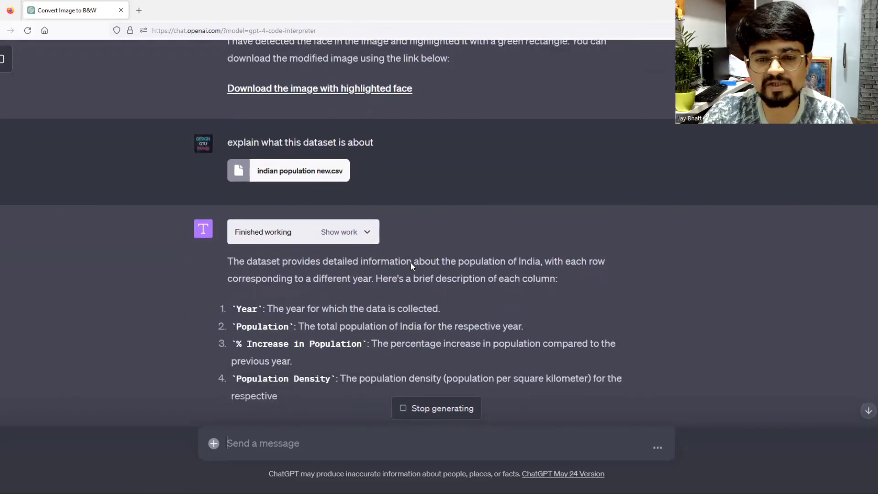
left_click_drag(445, 261, 541, 262)
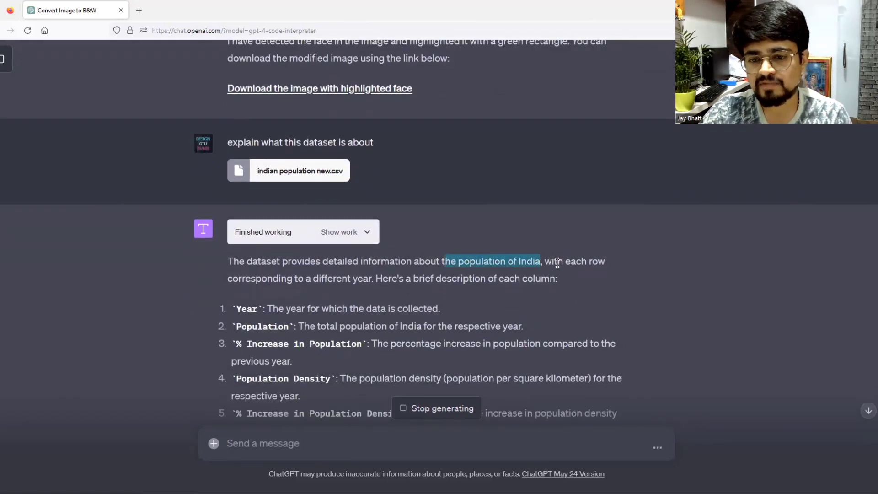
left_click(562, 263)
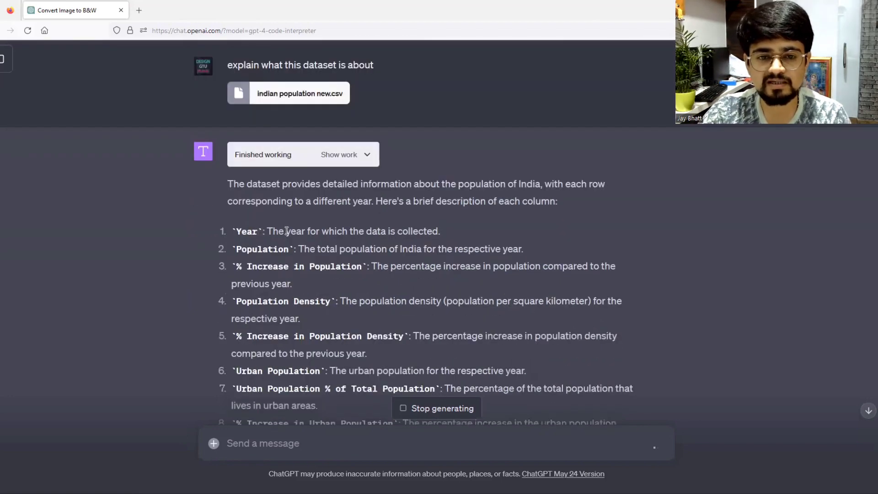
left_click_drag(322, 231, 404, 231)
left_click(284, 250)
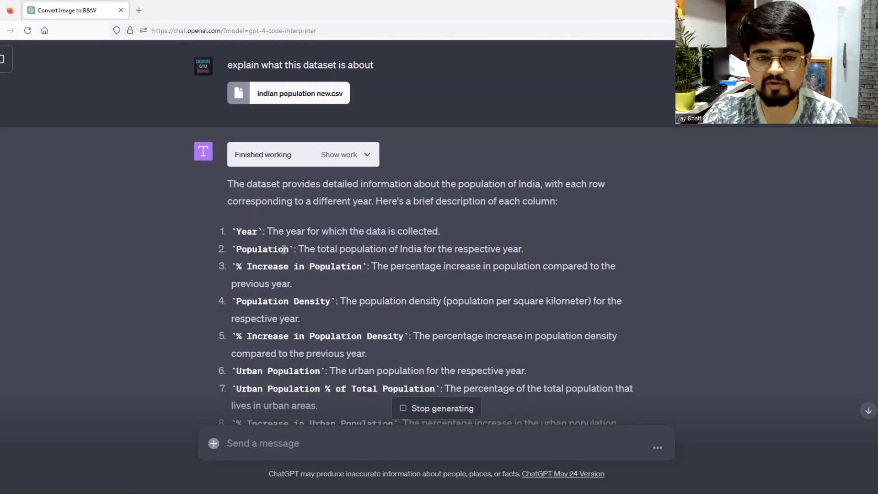
left_click_drag(309, 247, 408, 249)
left_click(457, 252)
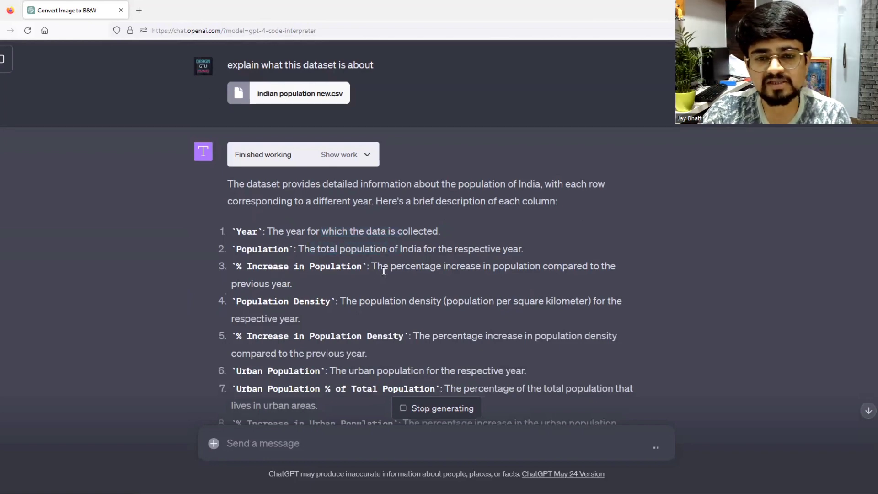
left_click_drag(391, 268, 540, 269)
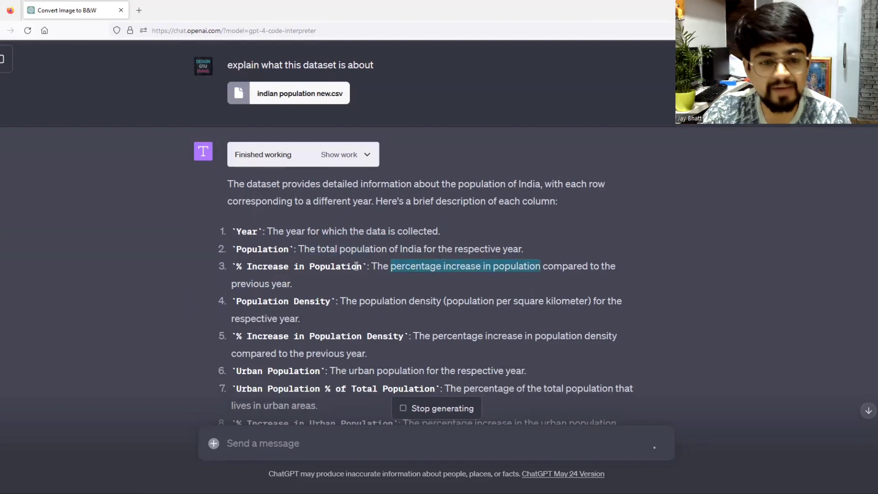
left_click(320, 298)
scroll(324, 288, "down", 5)
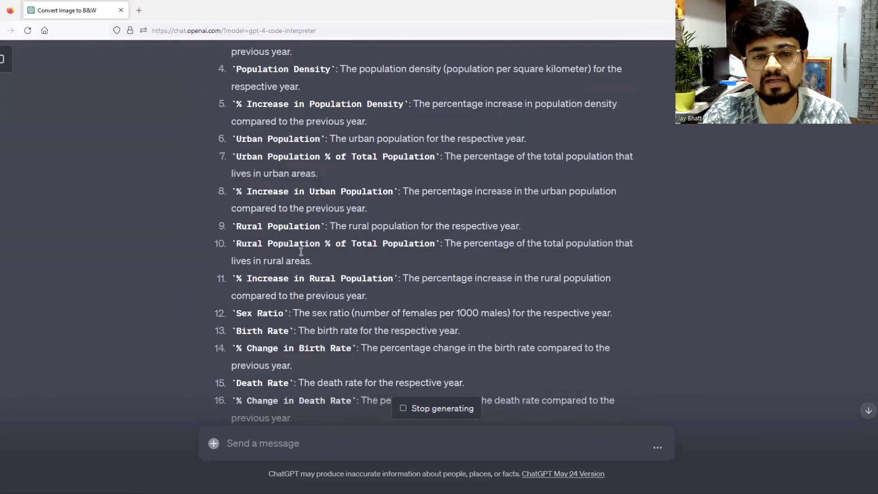
scroll(301, 252, "down", 4)
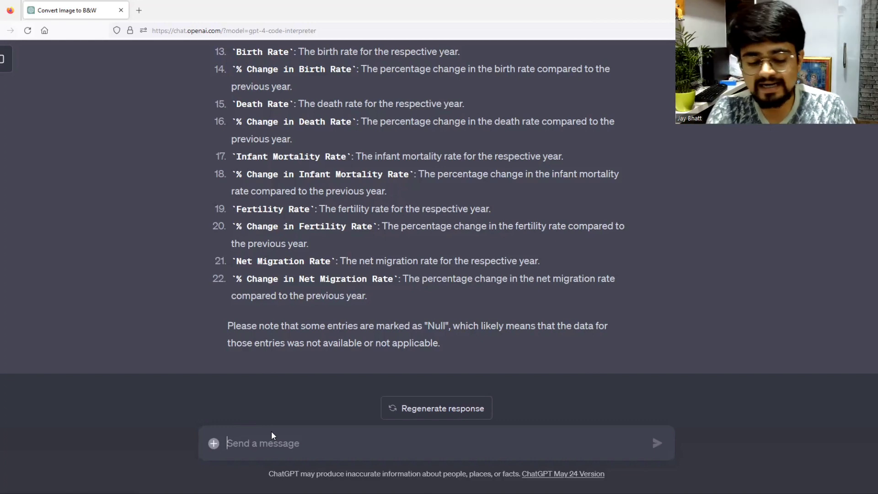
- Ask 'how clean the data is' and read the reply on missing values and duplicates
type("how clea")
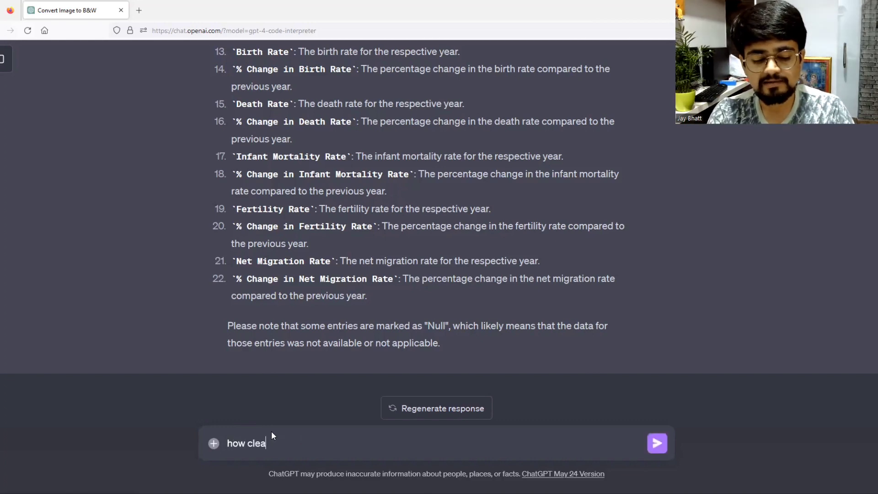
type("n the data is")
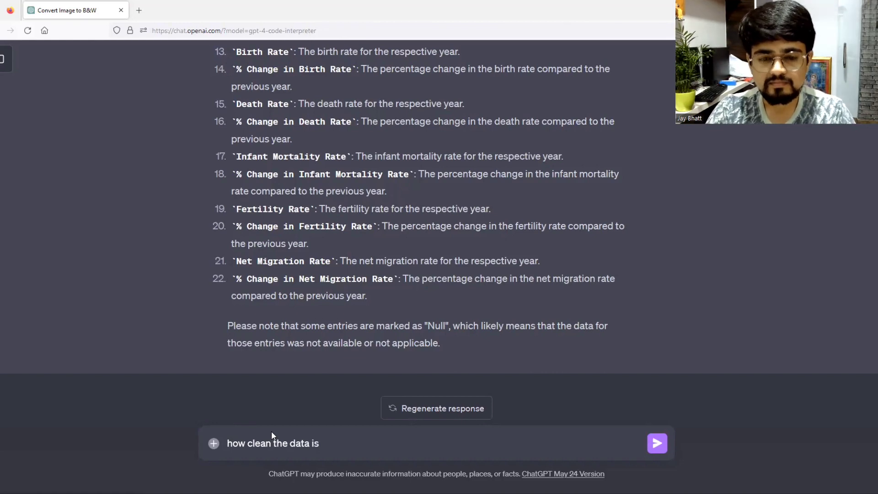
key("Return")
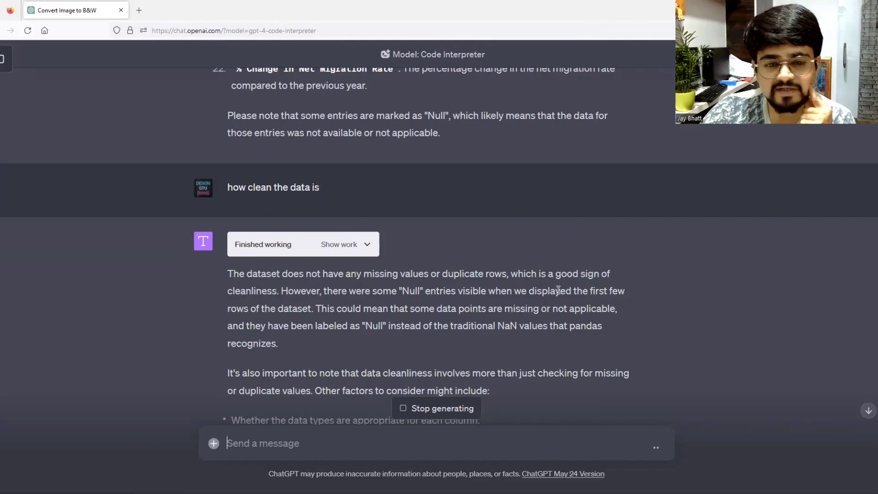
scroll(369, 318, "down", 1)
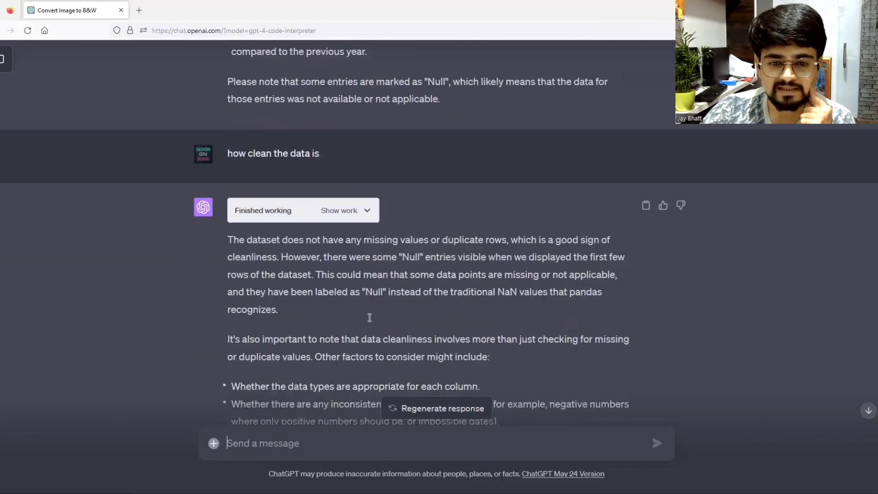
scroll(370, 318, "down", 1)
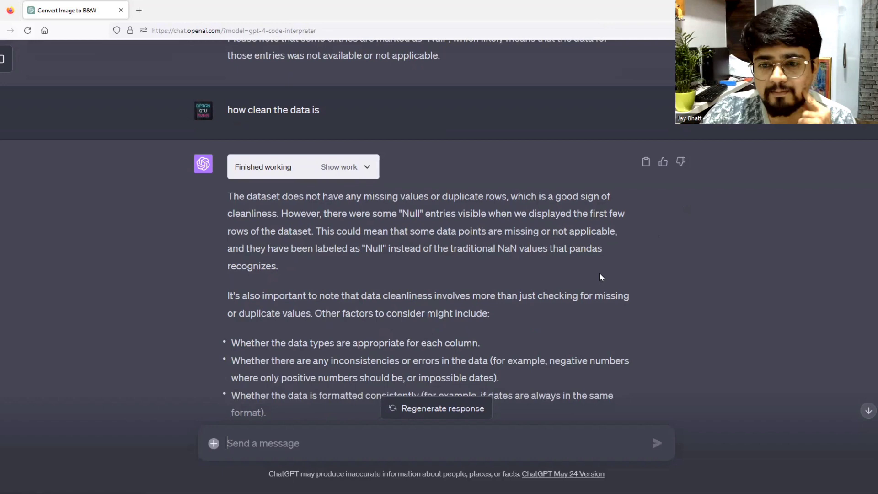
scroll(364, 277, "down", 2)
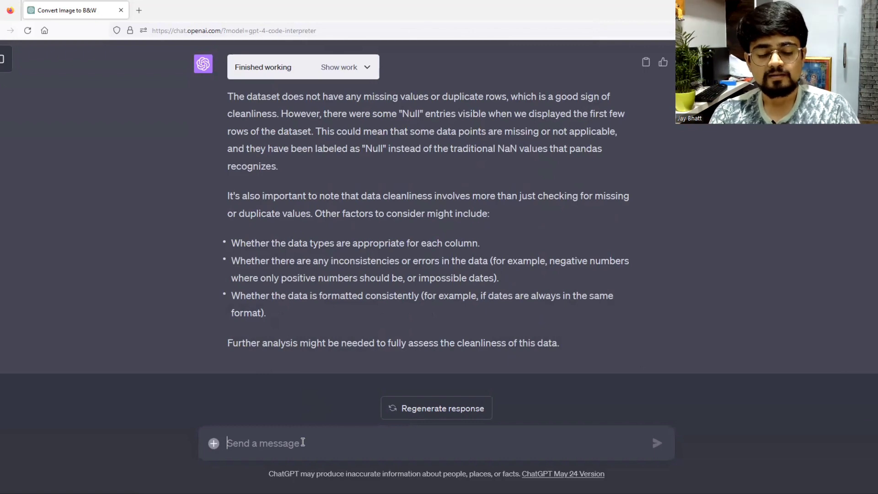
- Send the request 'give me 5 visuals that draws insights from this dataset'
type("give me 5 vu")
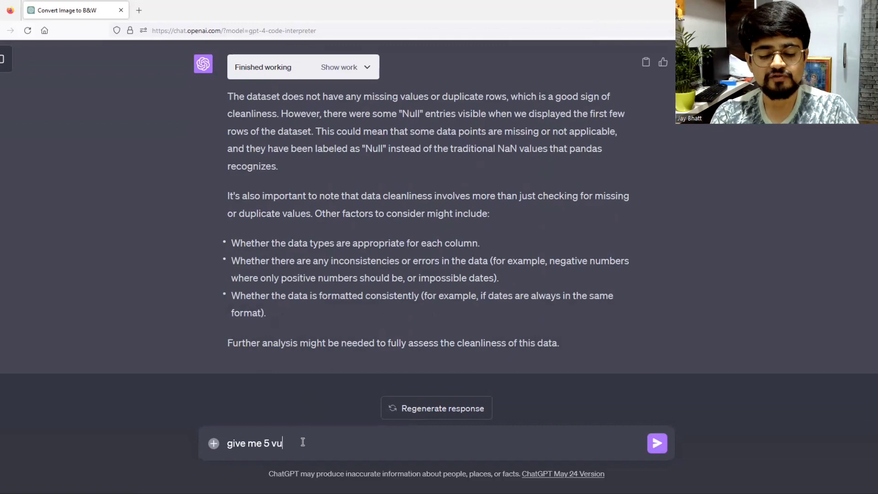
key("BackSpace")
type("isuals")
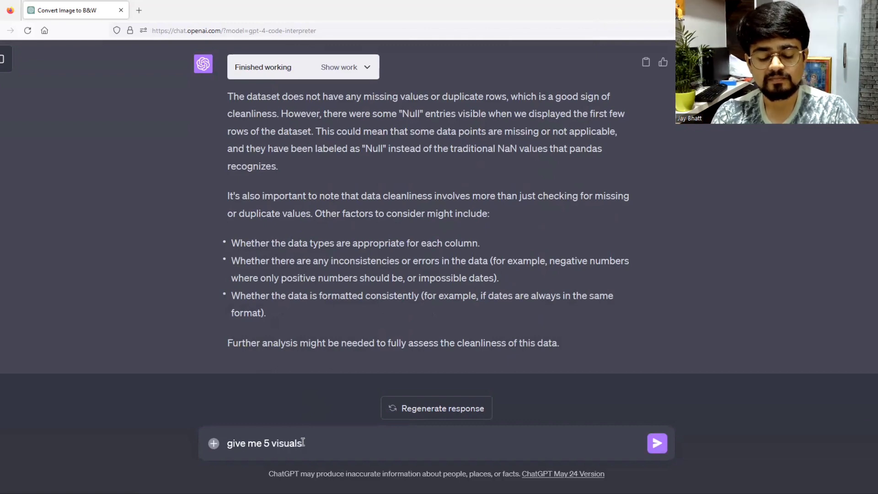
type("that")
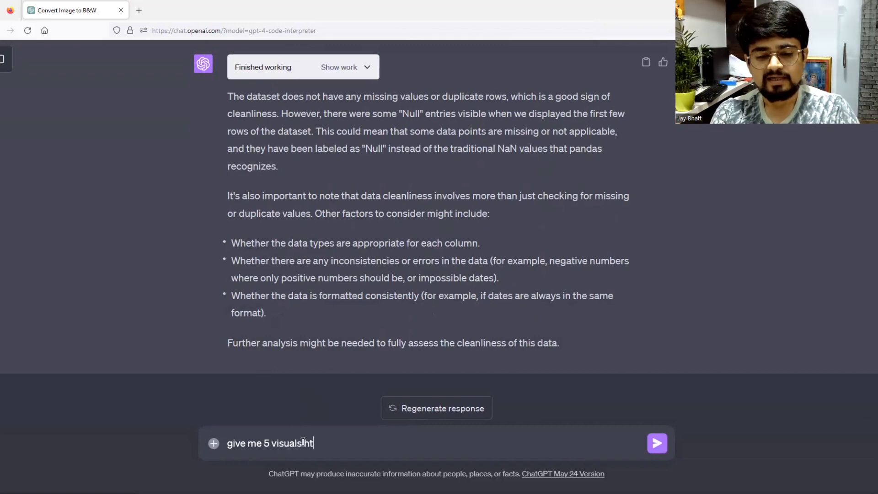
key("BackSpace")
key("BackSpace")
key("BackSpace")
type("that ")
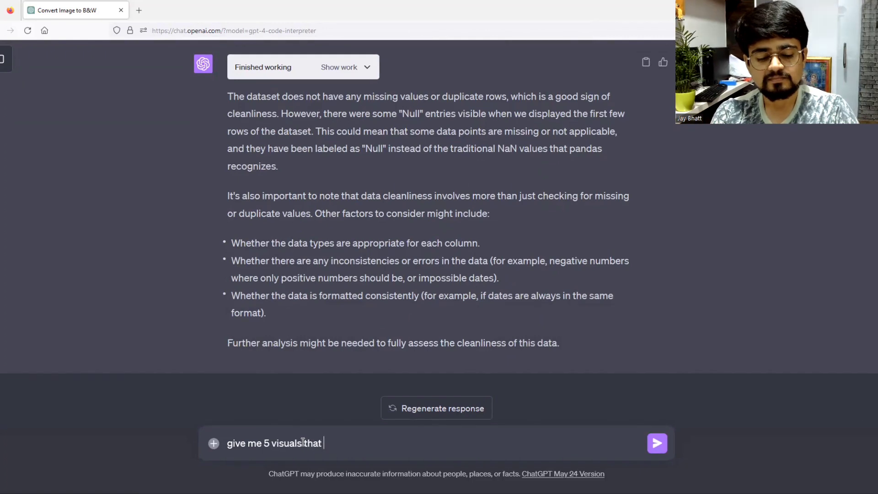
type("draws insi")
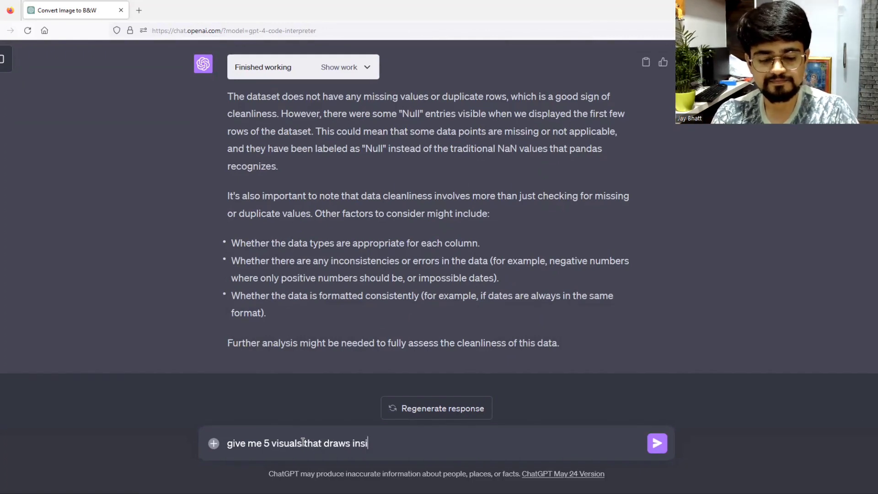
type("ghts fro")
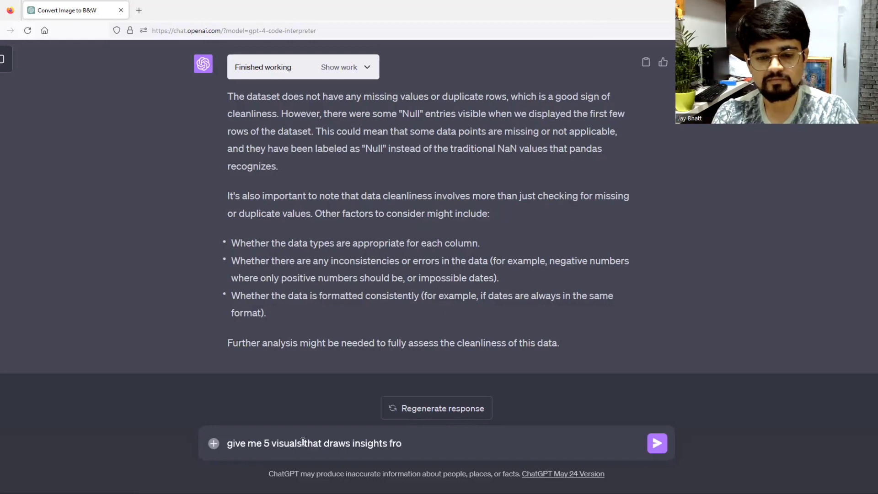
type("m this da")
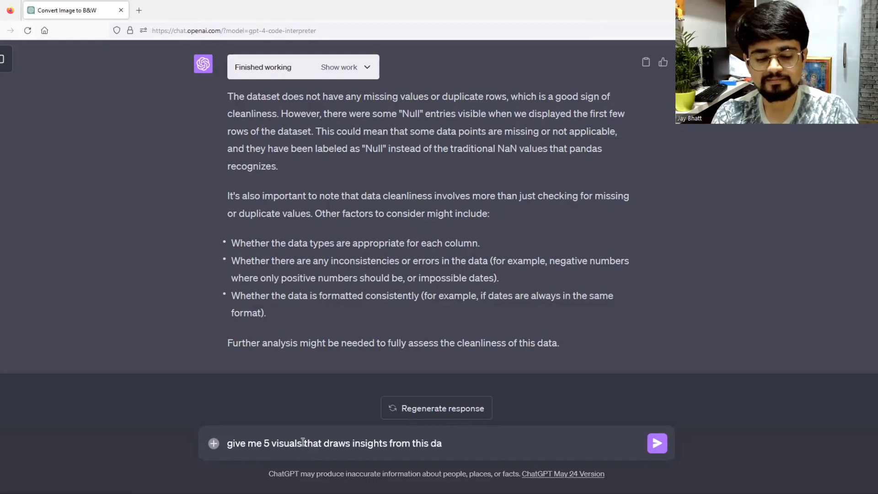
type("taset")
key("Return")
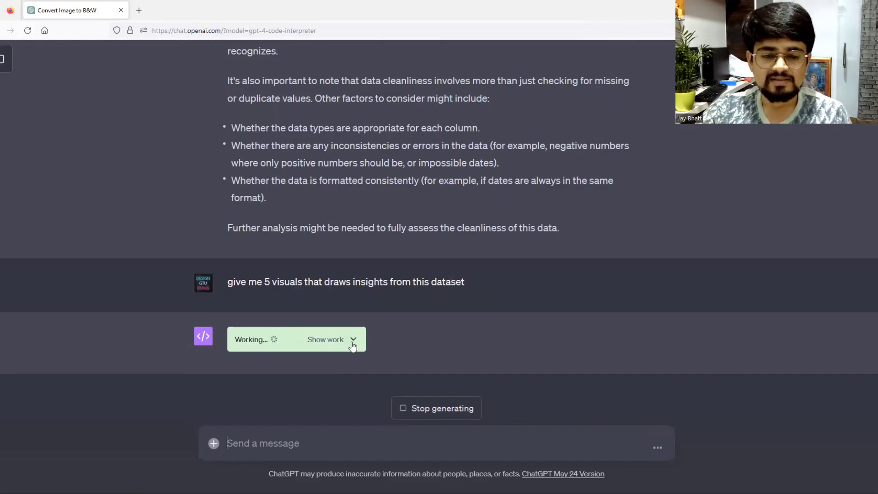
- Expand the assistant's Python code and scroll through the five-plot script
left_click(355, 339)
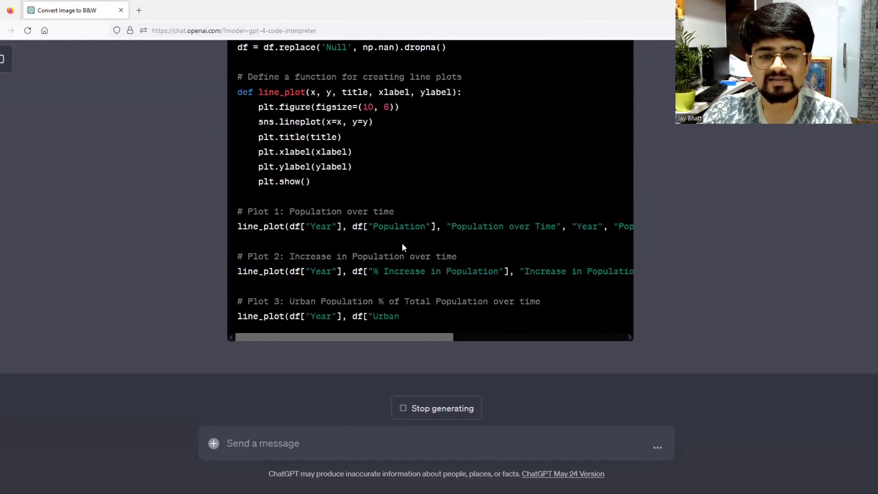
scroll(402, 243, "up", 5)
scroll(401, 241, "up", 9)
scroll(328, 229, "down", 3)
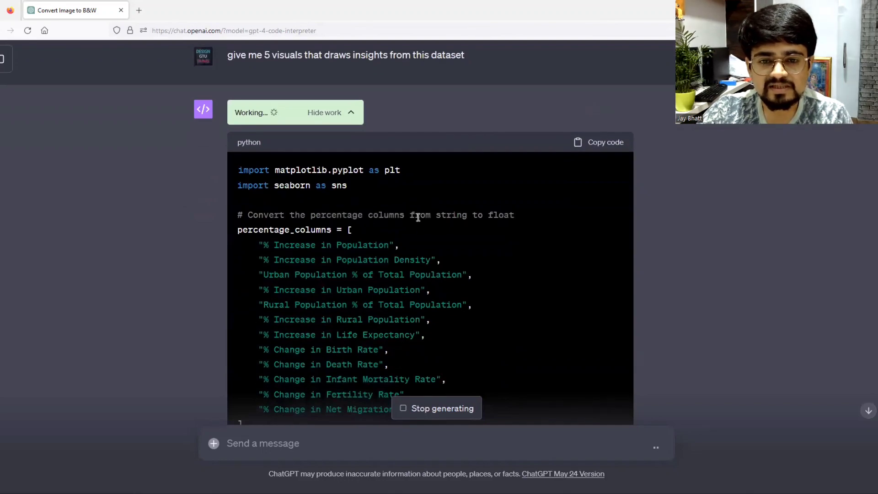
scroll(375, 233, "down", 6)
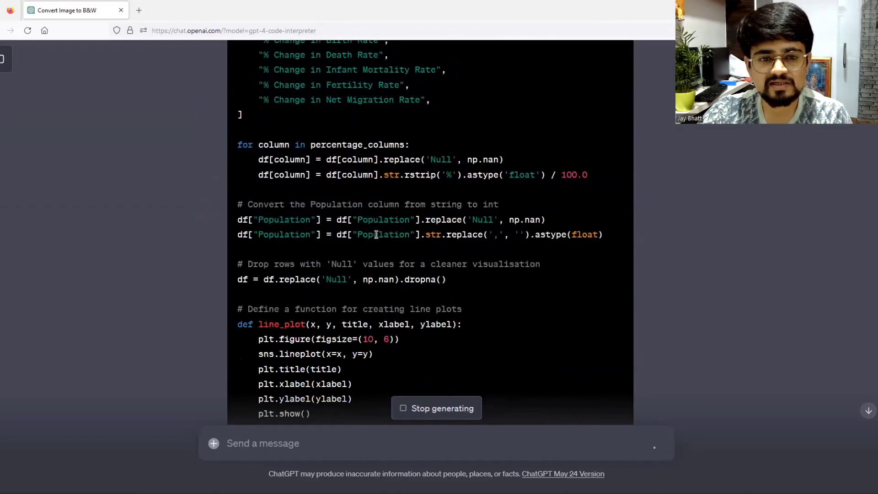
scroll(282, 242, "down", 2)
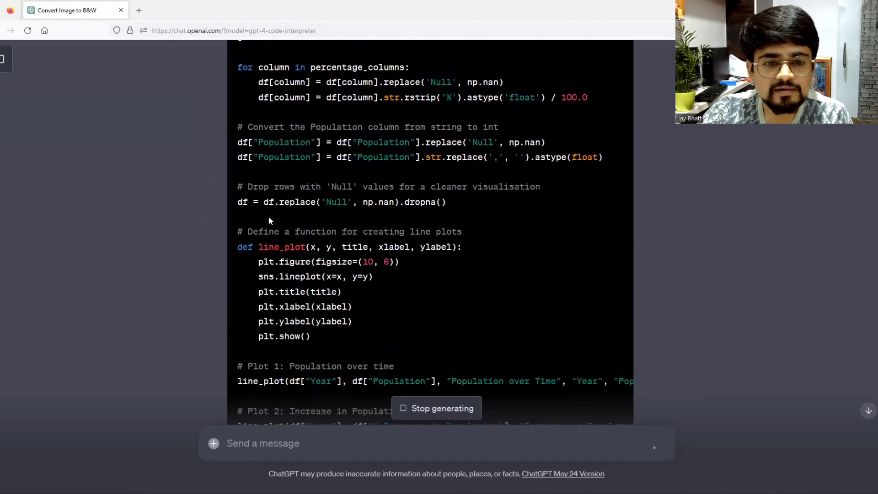
scroll(302, 247, "down", 2)
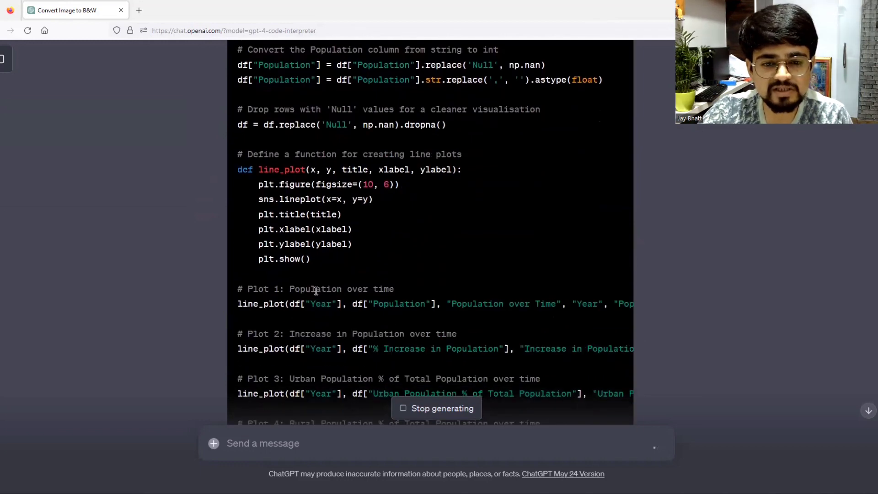
left_click_drag(331, 289, 342, 289)
scroll(339, 290, "down", 4)
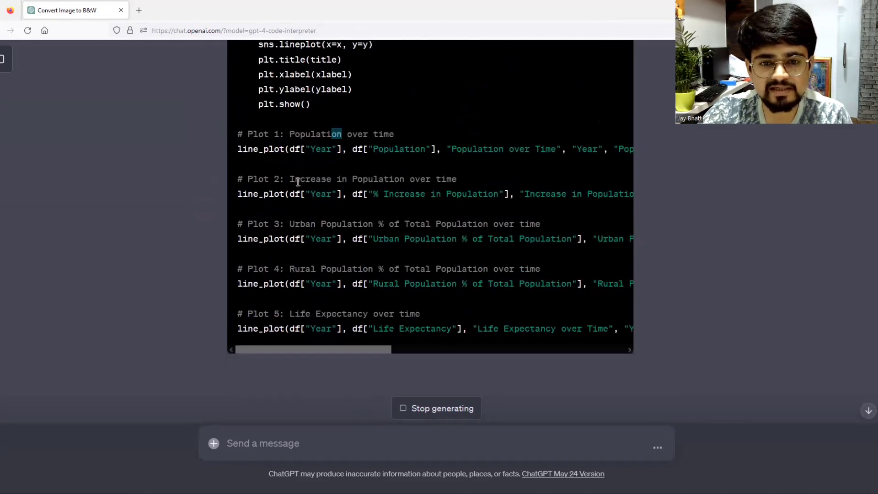
- Highlight the Plot 2–5 comments: population increase, urban, rural and life expectancy
left_click_drag(326, 179, 415, 179)
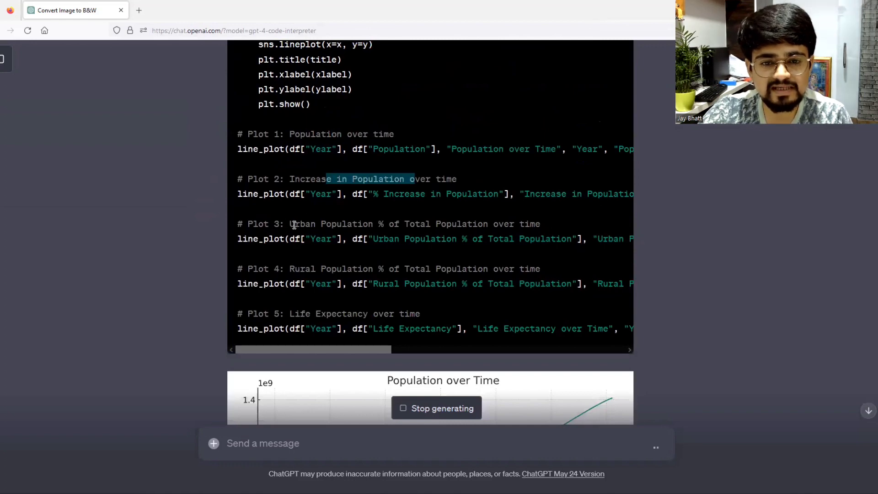
left_click_drag(294, 224, 535, 224)
scroll(255, 186, "down", 2)
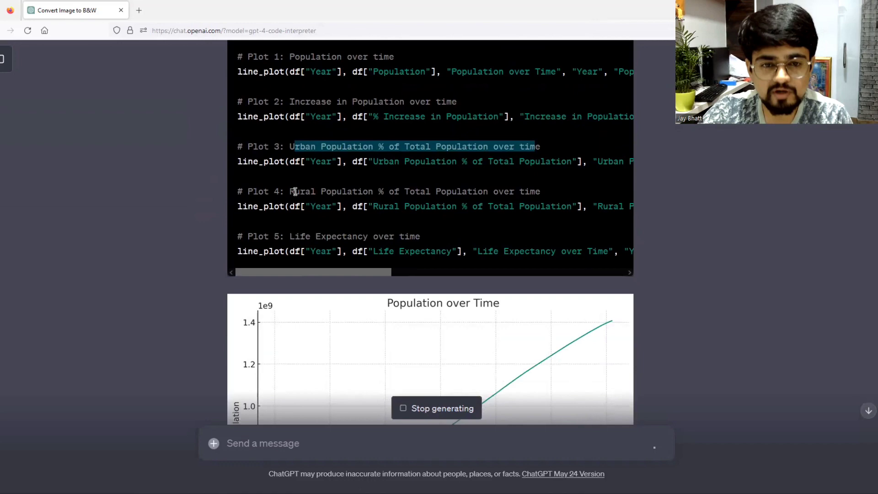
left_click_drag(291, 191, 529, 194)
scroll(451, 206, "down", 2)
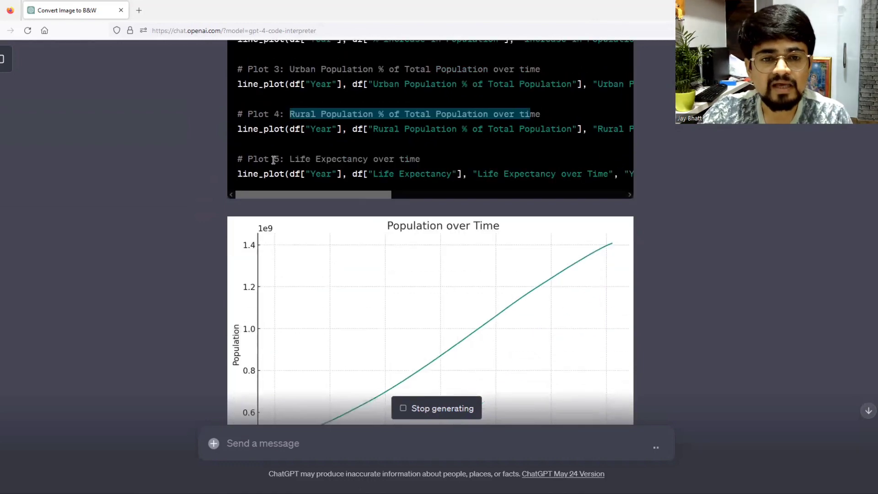
left_click_drag(290, 160, 420, 159)
scroll(153, 221, "down", 2)
- Scroll through the five charts down to the numbered explanation of each visualization
scroll(334, 235, "down", 2)
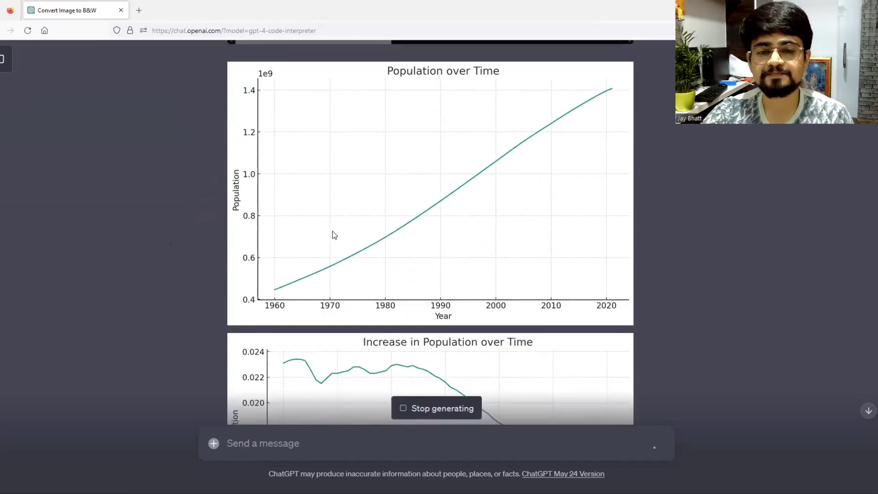
scroll(342, 253, "up", 2)
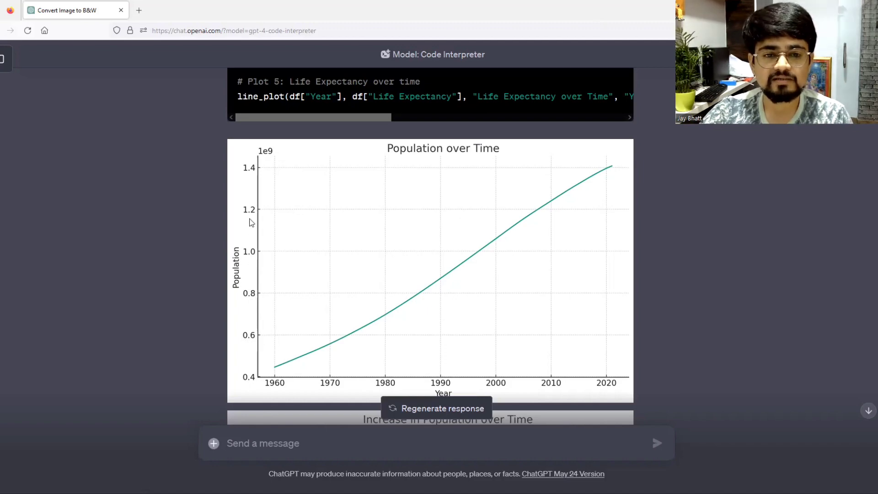
scroll(289, 341, "down", 6)
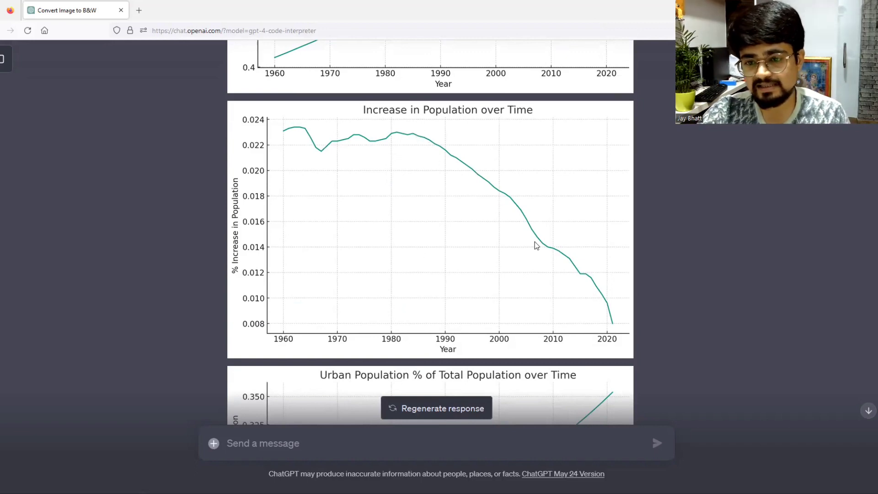
scroll(617, 323, "down", 6)
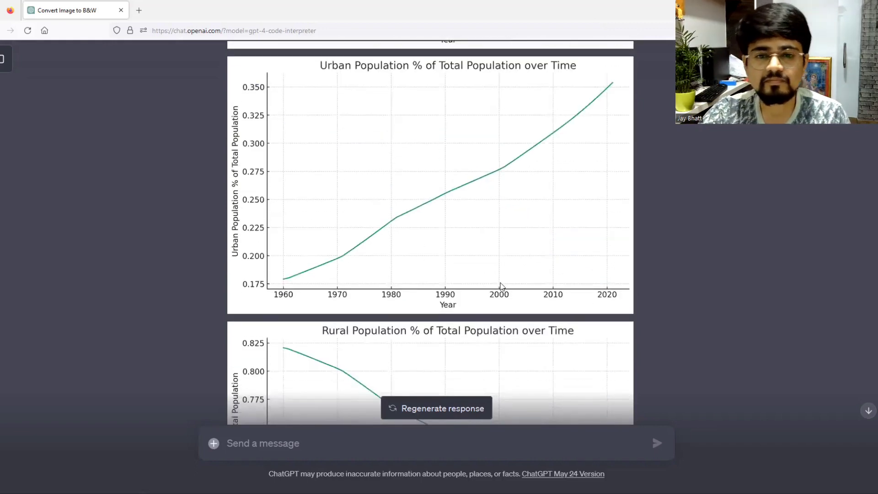
scroll(405, 257, "up", 2)
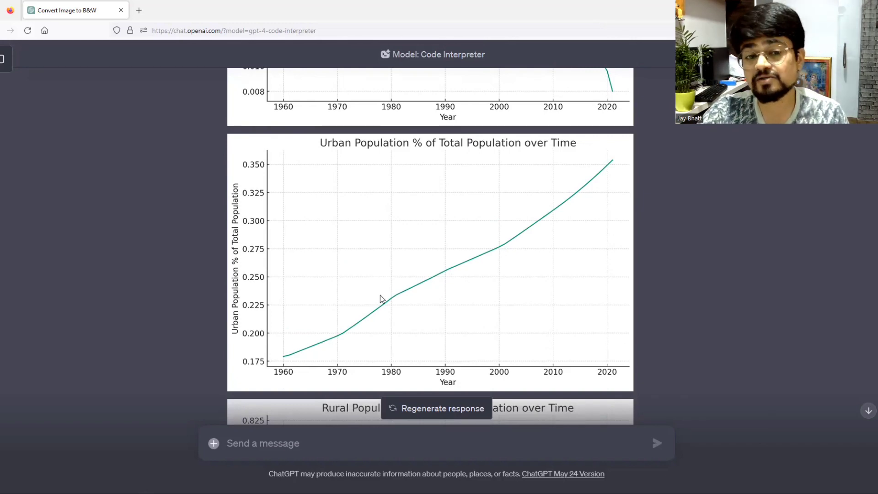
scroll(416, 286, "down", 6)
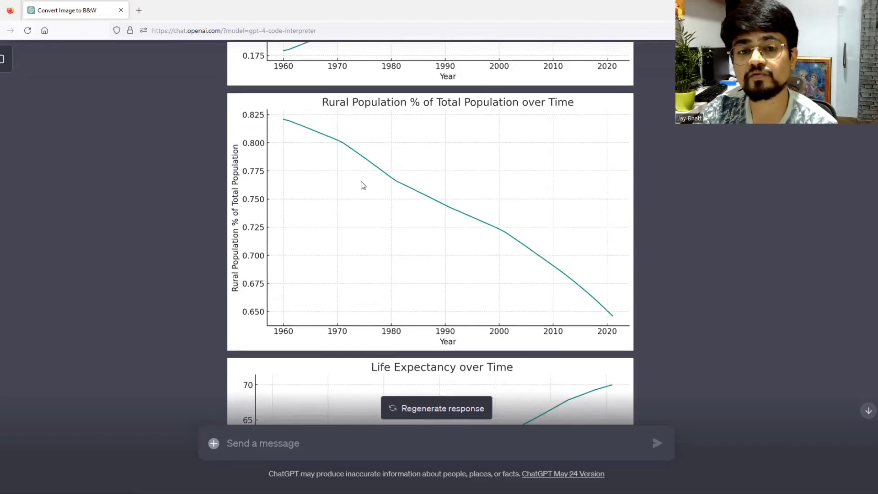
scroll(361, 183, "up", 6)
scroll(378, 230, "down", 5)
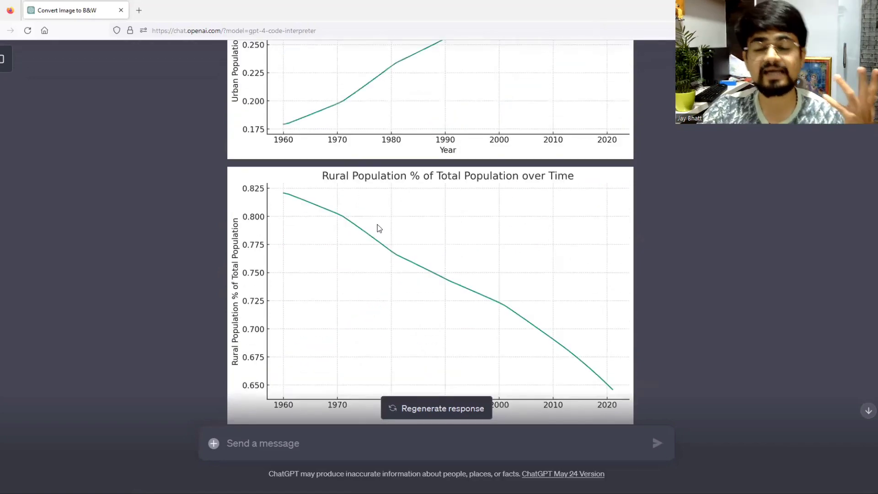
scroll(381, 226, "down", 8)
scroll(382, 229, "up", 2)
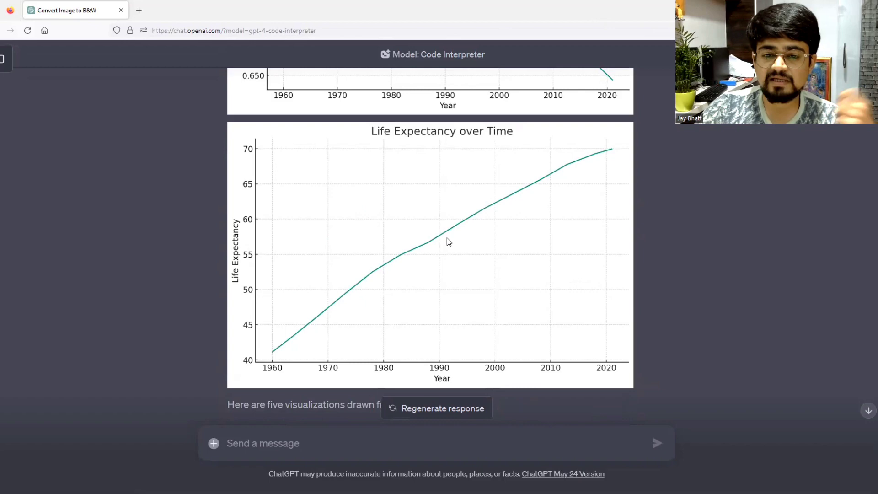
scroll(420, 253, "down", 3)
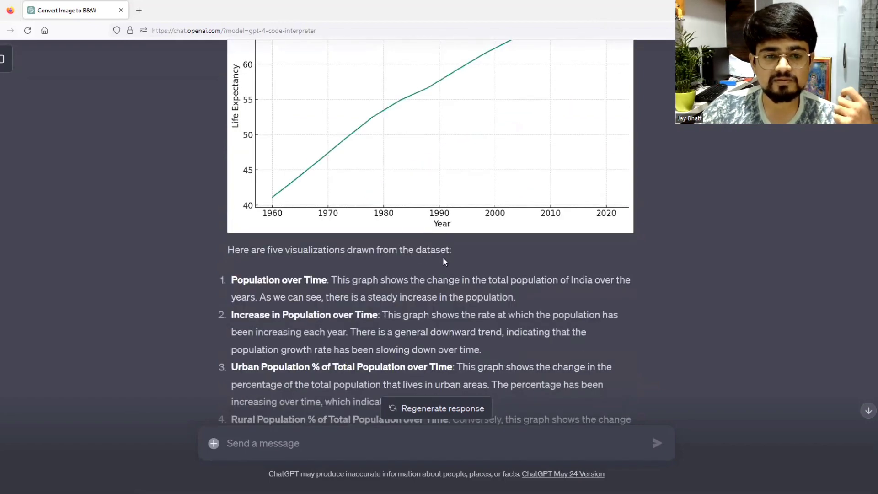
scroll(443, 259, "down", 2)
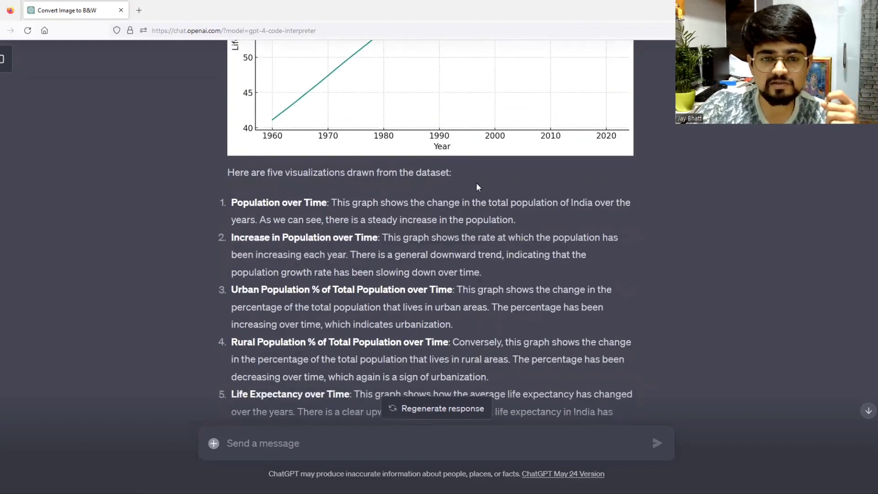
scroll(476, 187, "down", 2)
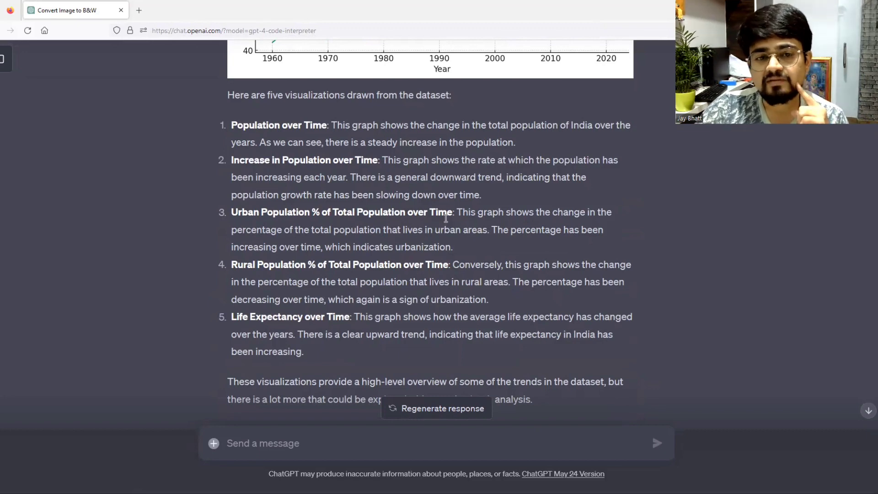
scroll(370, 211, "up", 5)
scroll(369, 210, "up", 5)
scroll(368, 210, "down", 10)
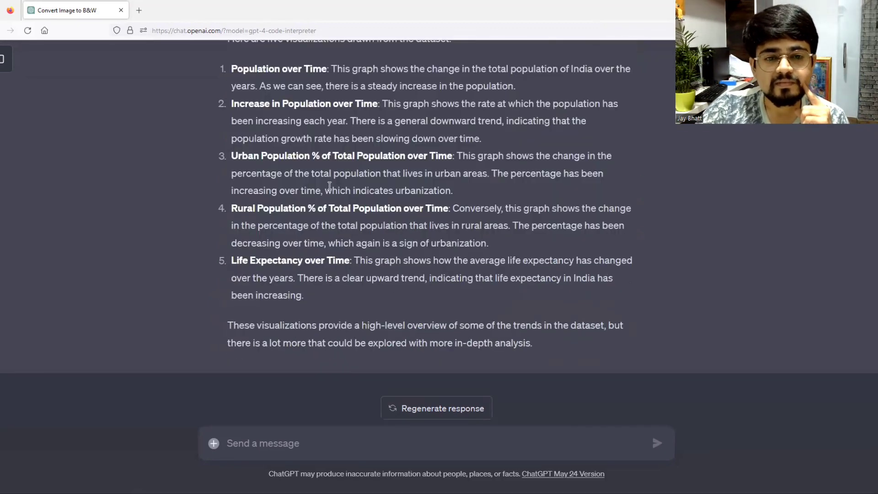
scroll(438, 261, "up", 2)
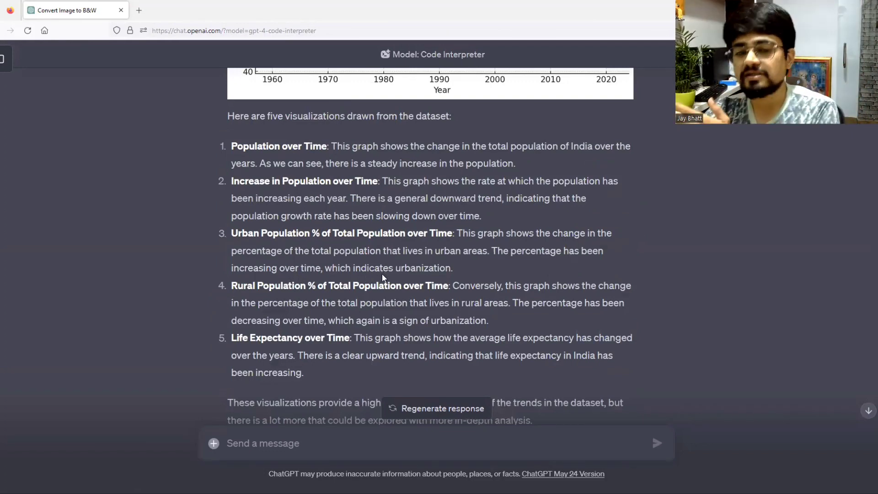
scroll(392, 276, "down", 2)
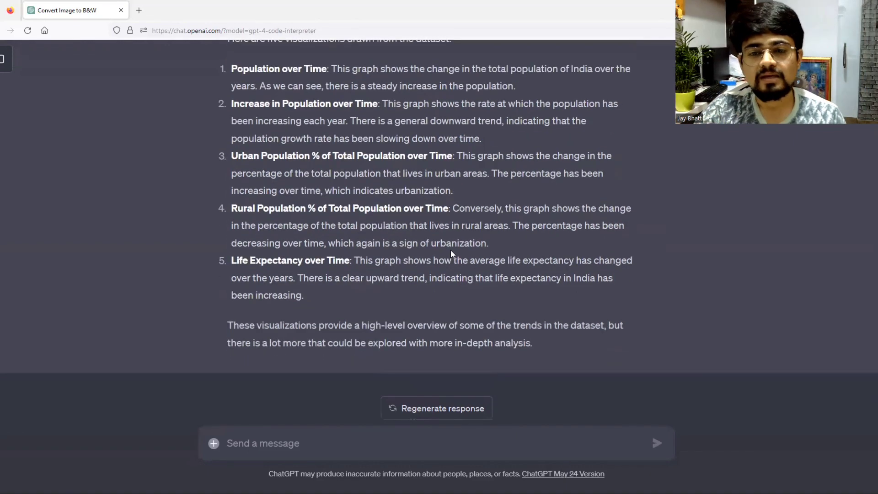
left_click_drag(452, 209, 476, 210)
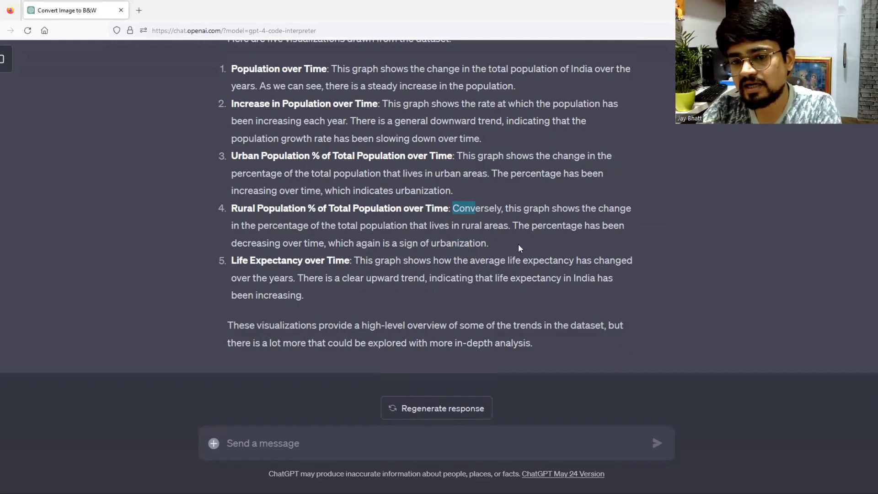
left_click(433, 237)
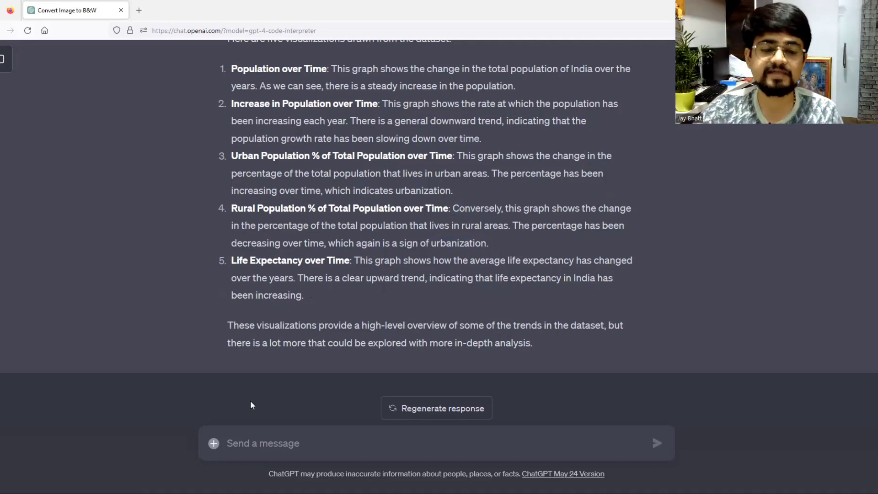
left_click(275, 443)
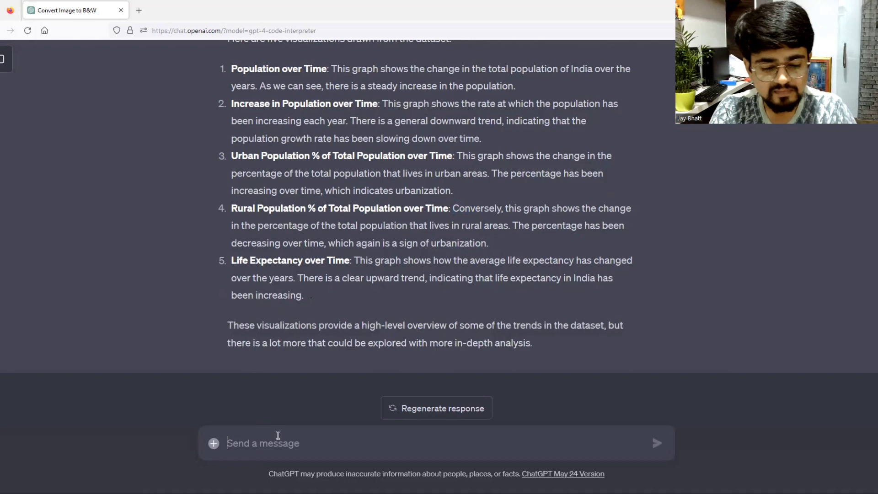
- Ask 'can you predict population of India in 2050' in the chat
type("predict")
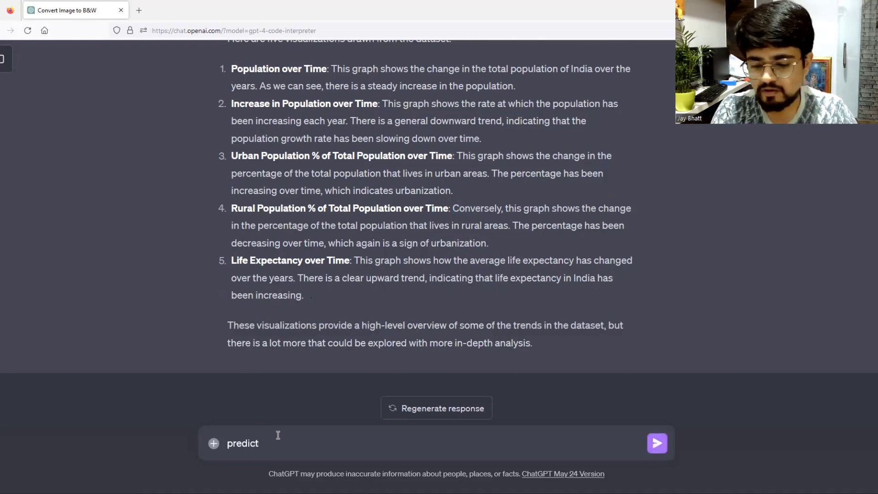
key("Home")
type("can youy")
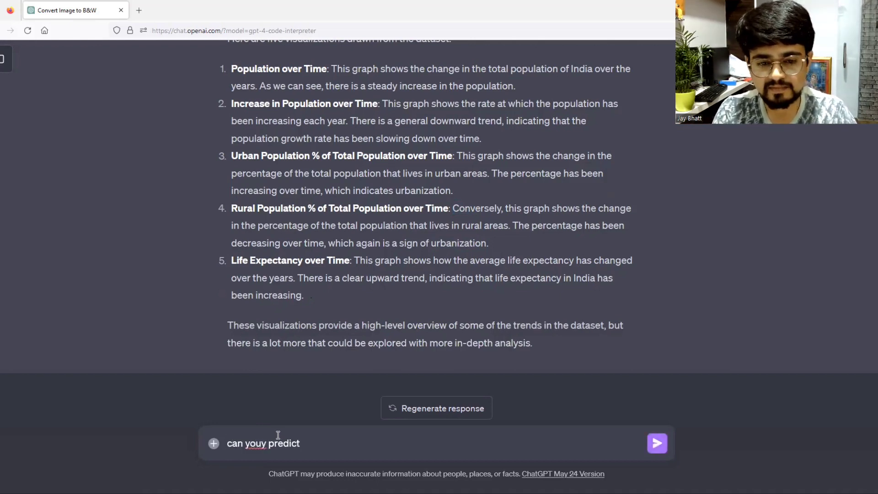
key("BackSpace")
key("BackSpace")
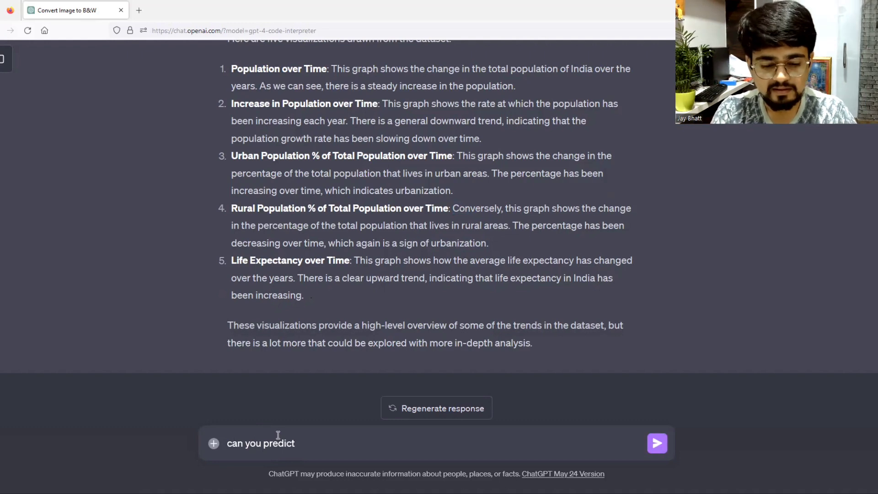
type("population")
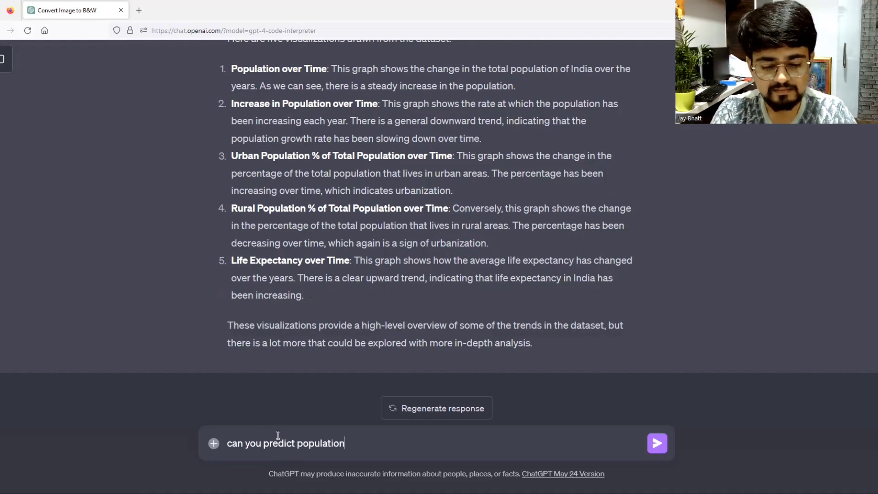
type("of Indi")
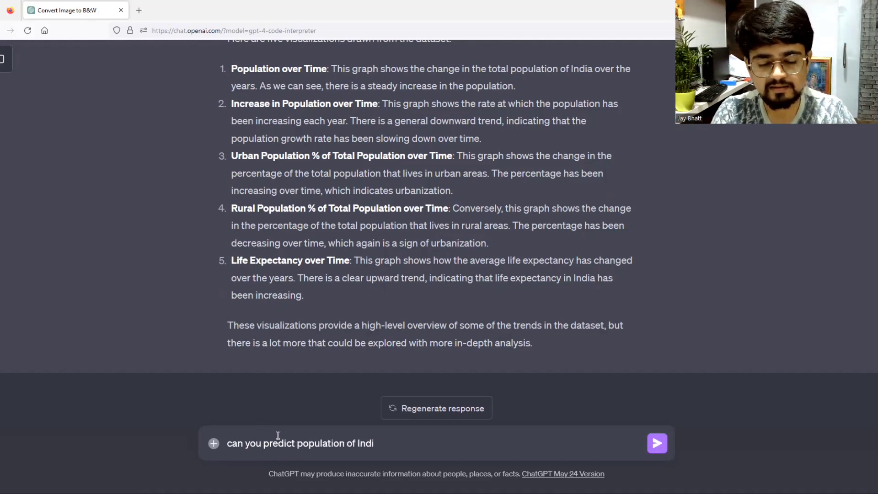
type("a in")
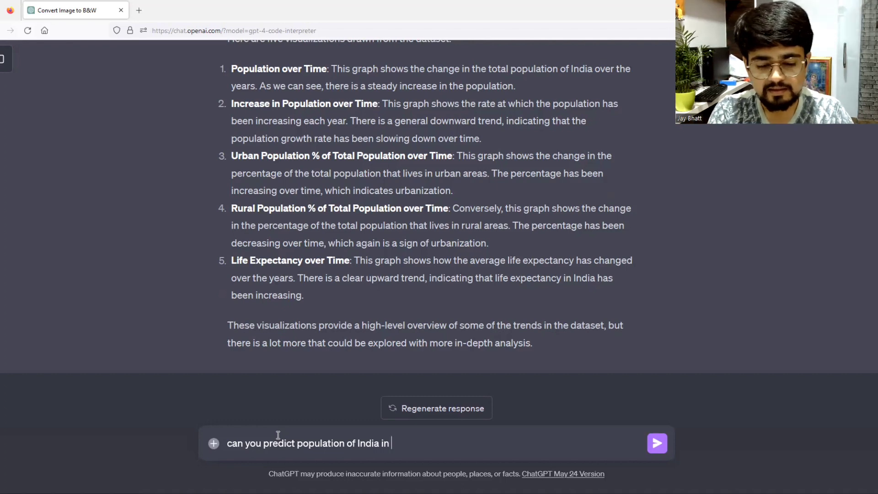
type(" 20")
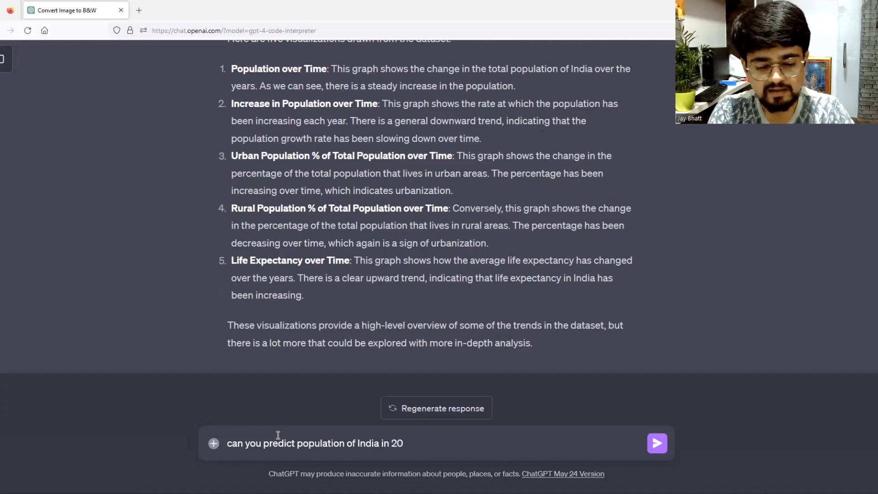
type("50")
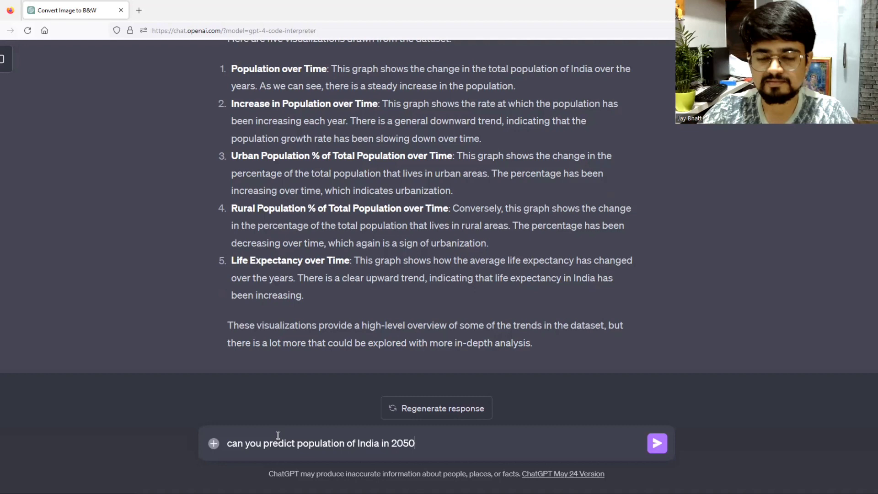
key("Return")
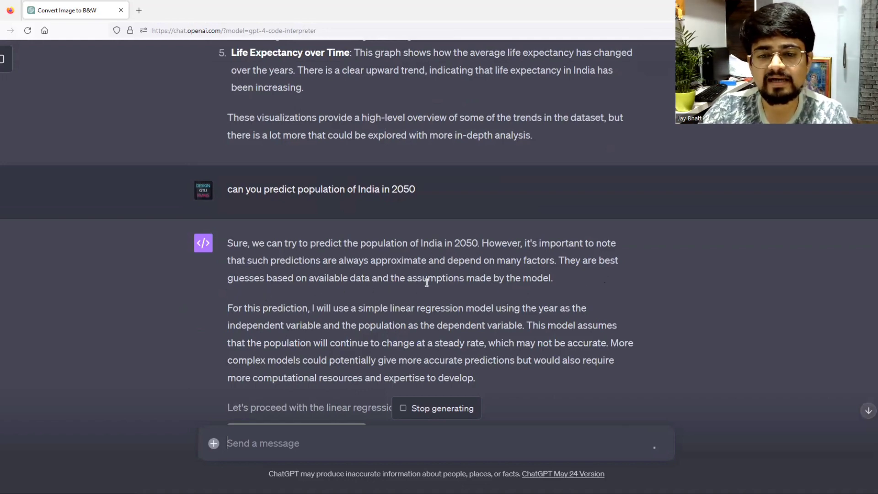
- Scroll down to read the linear-regression forecast of about 1.894 billion for 2050
scroll(533, 286, "down", 2)
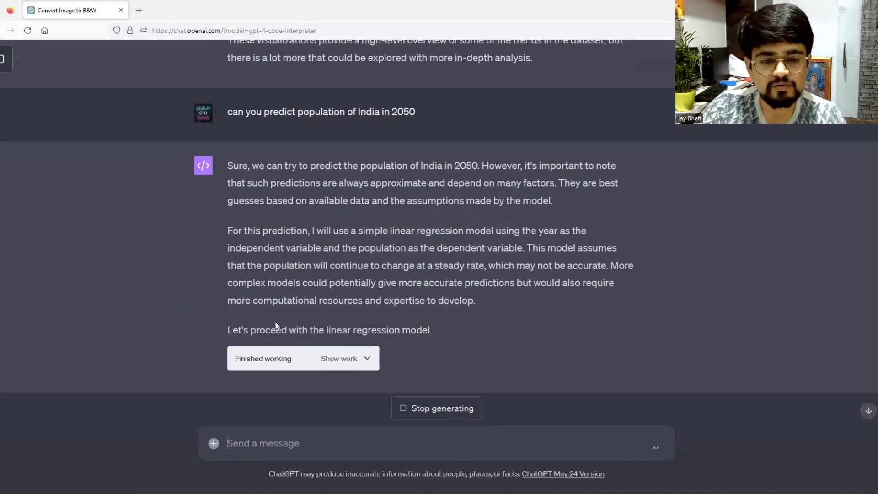
scroll(396, 353, "down", 2)
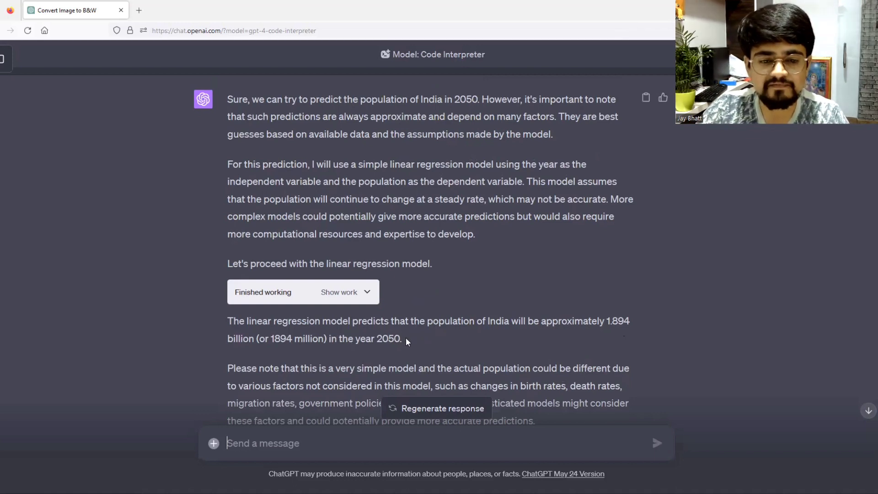
scroll(406, 340, "down", 2)
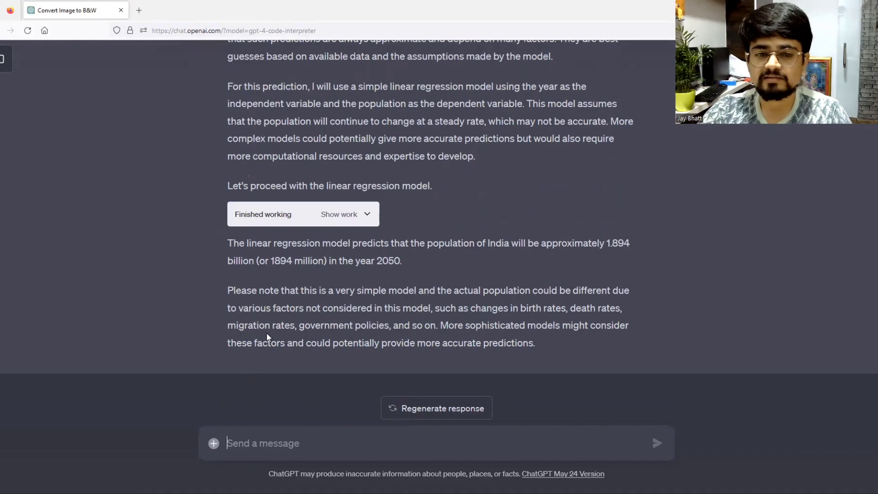
- Attach the dancer PNG image to the message
left_click(212, 447)
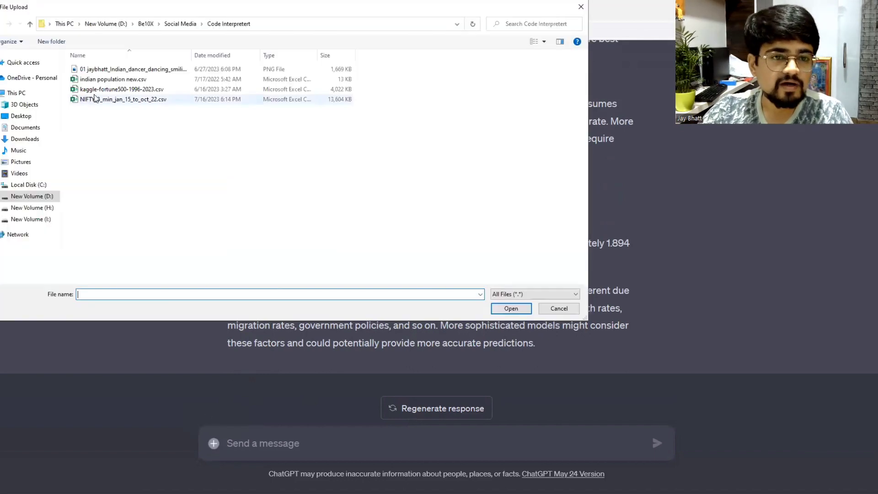
left_click(128, 72)
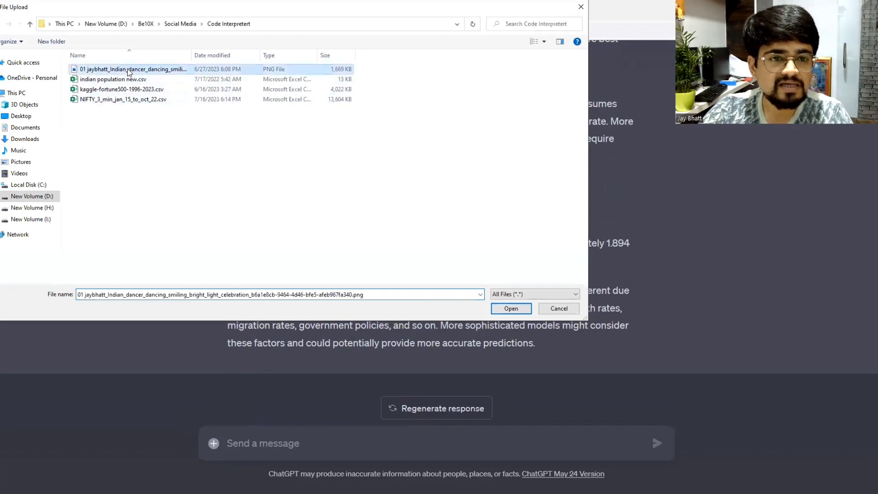
left_click(492, 308)
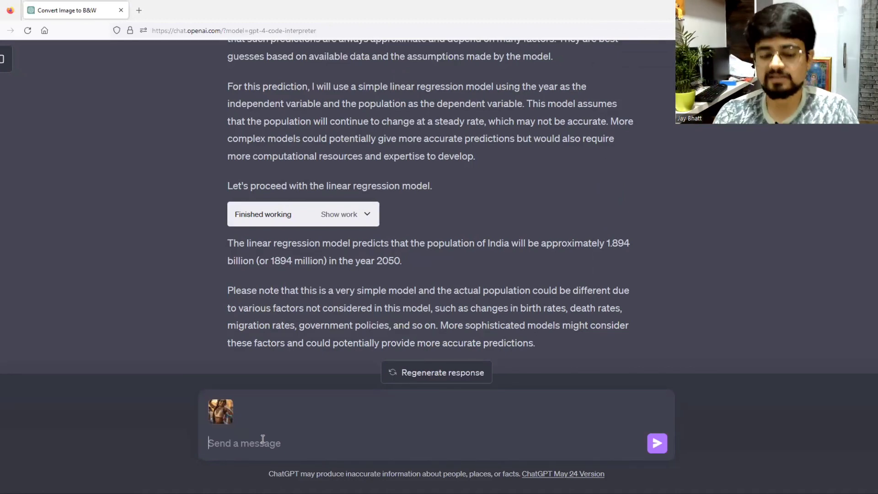
- Write a prompt asking for a 5-second, 30 FPS zoom-out GIF from this image
type("create ag")
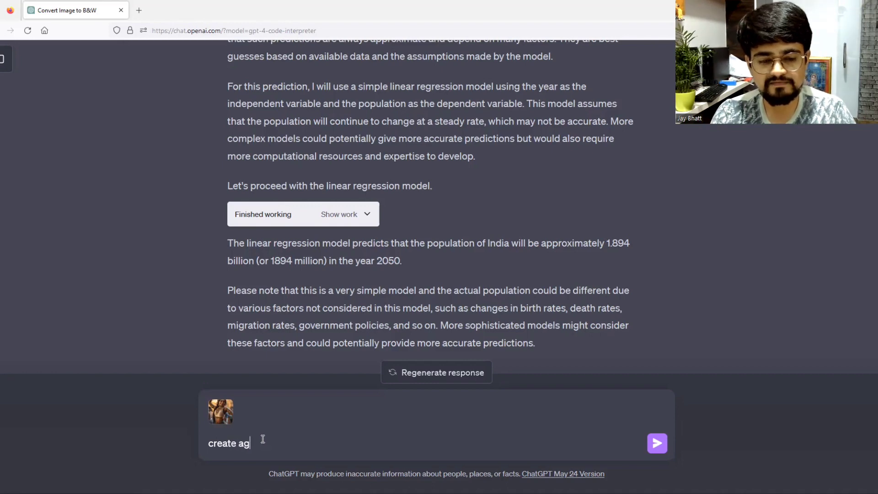
key("BackSpace")
type("gi")
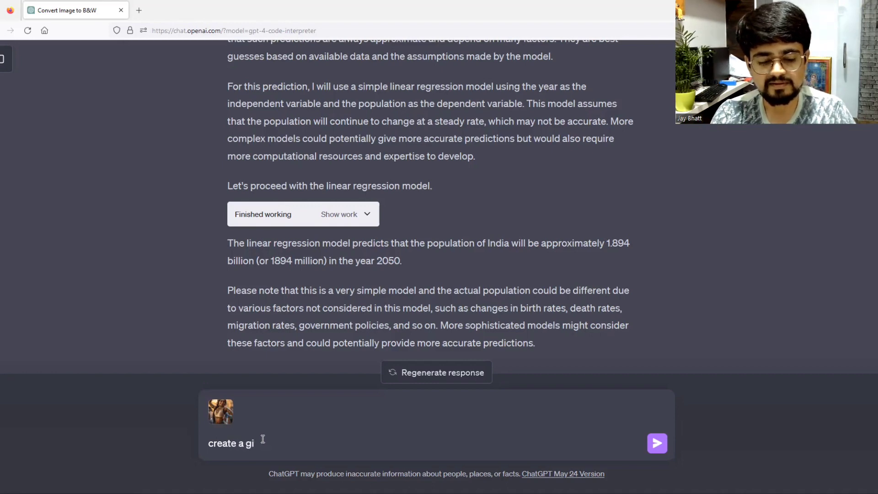
type("f from this im")
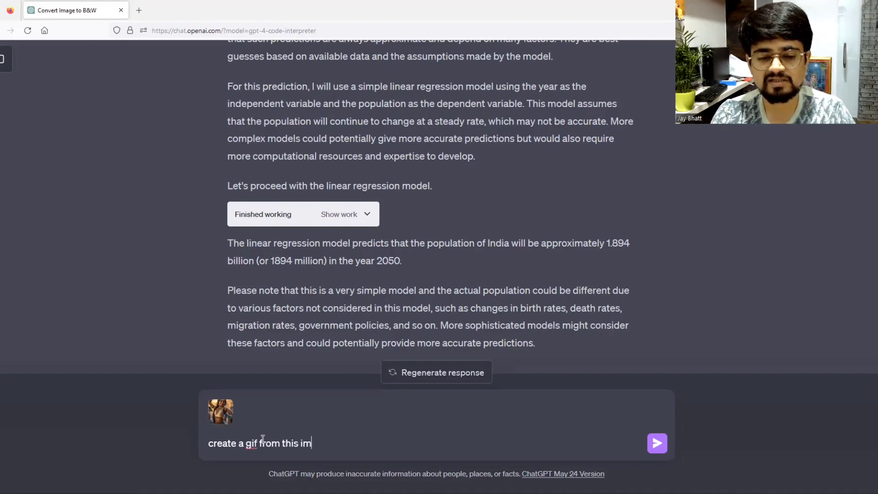
type("age")
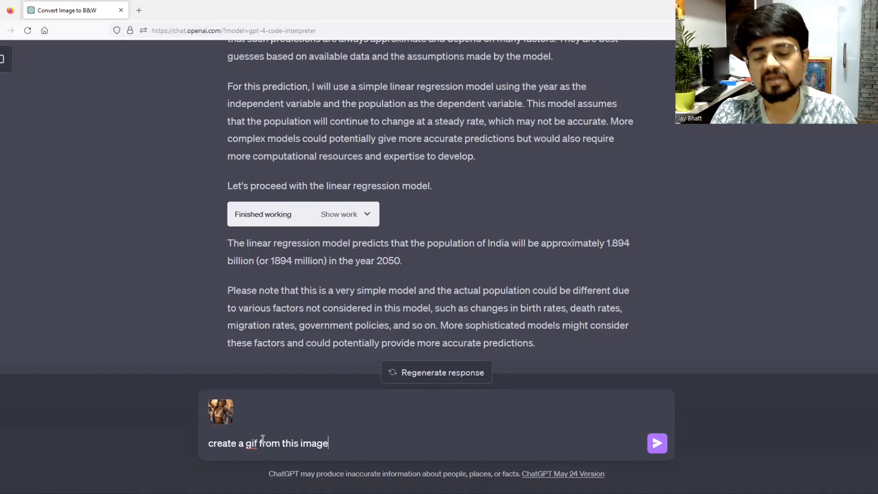
type(".")
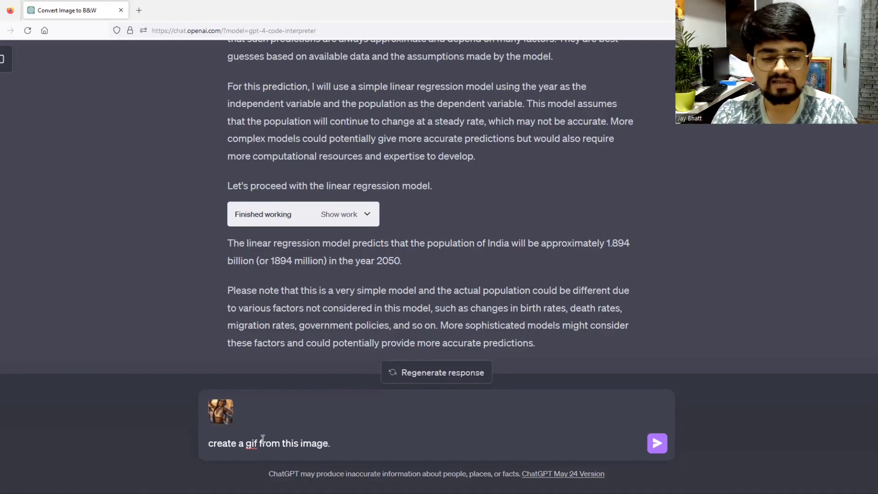
type(" it shou")
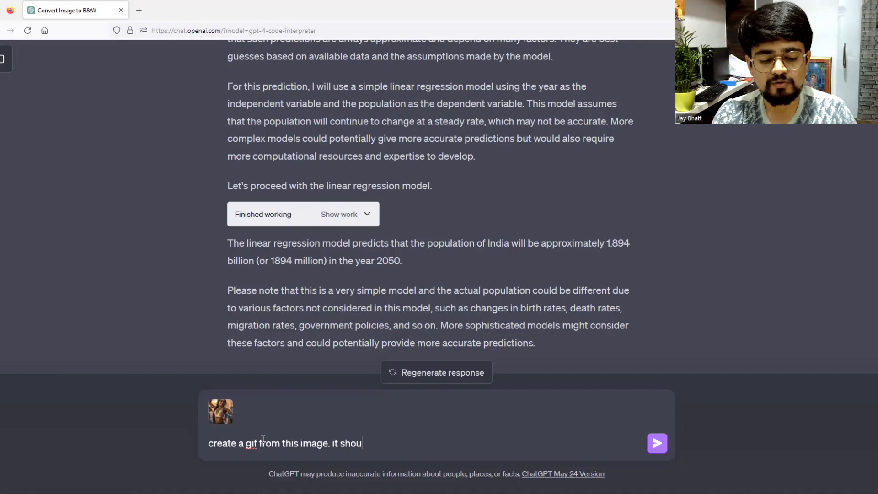
type("ld ")
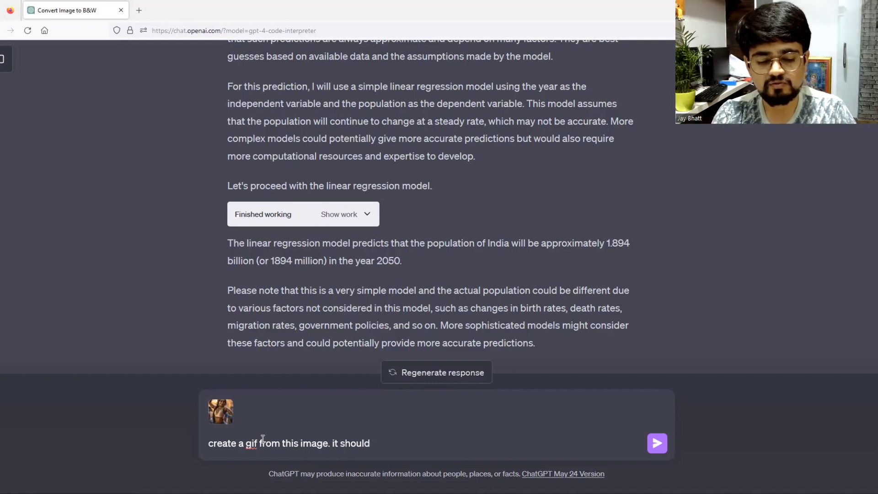
type("zoom out")
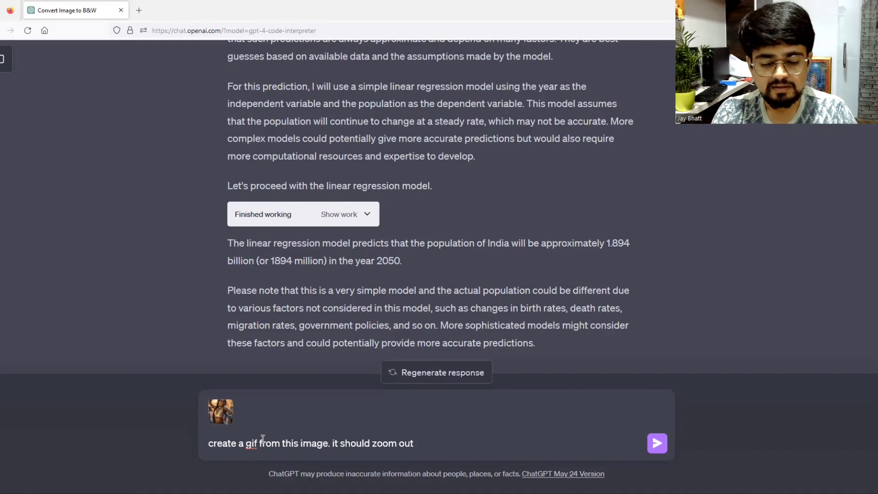
type(". the time ")
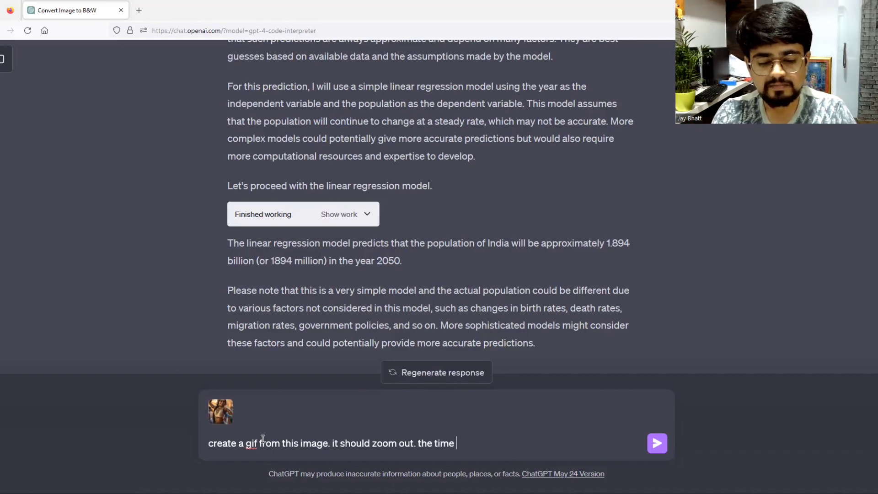
type("should be")
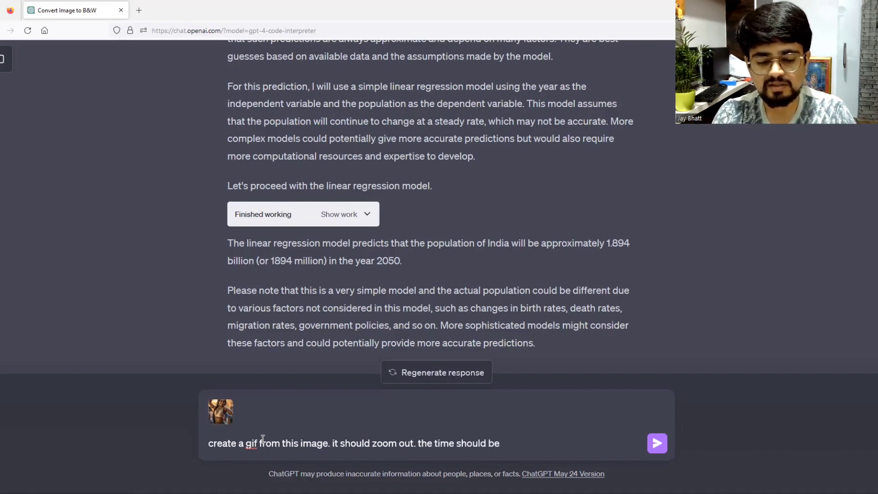
type(" 5 secs")
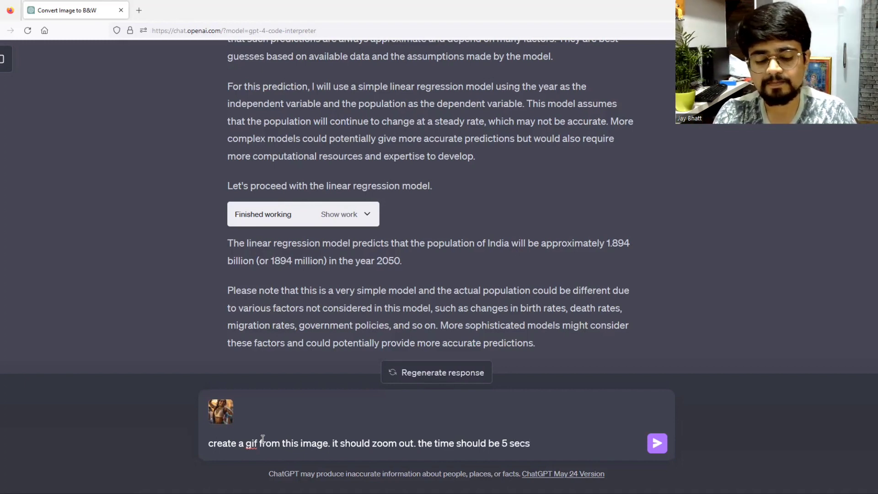
type(" and")
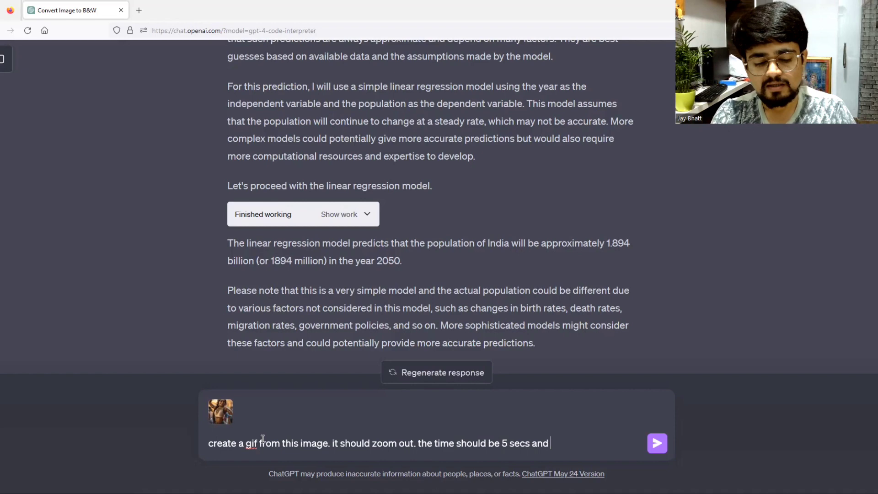
type(" freame")
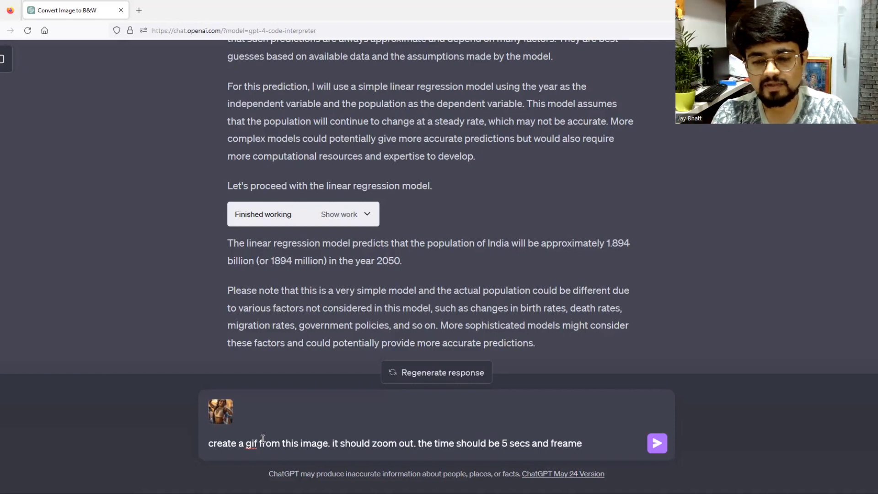
type(" rate should ")
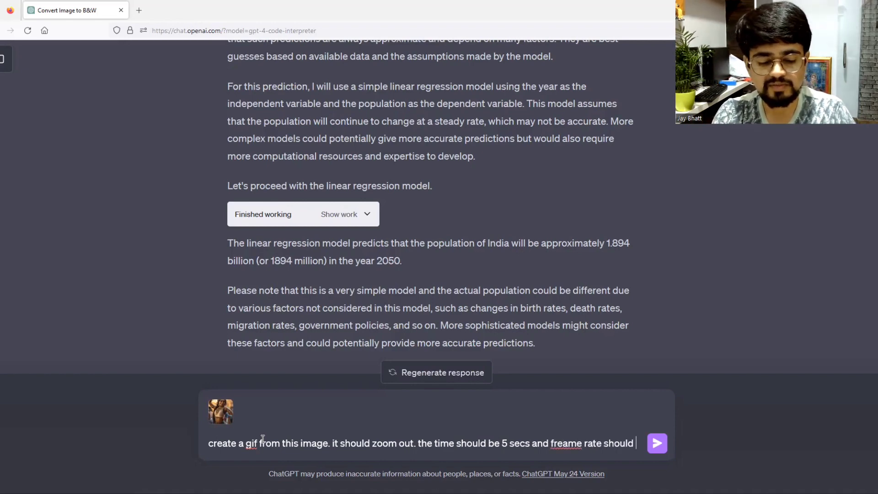
type("be 30")
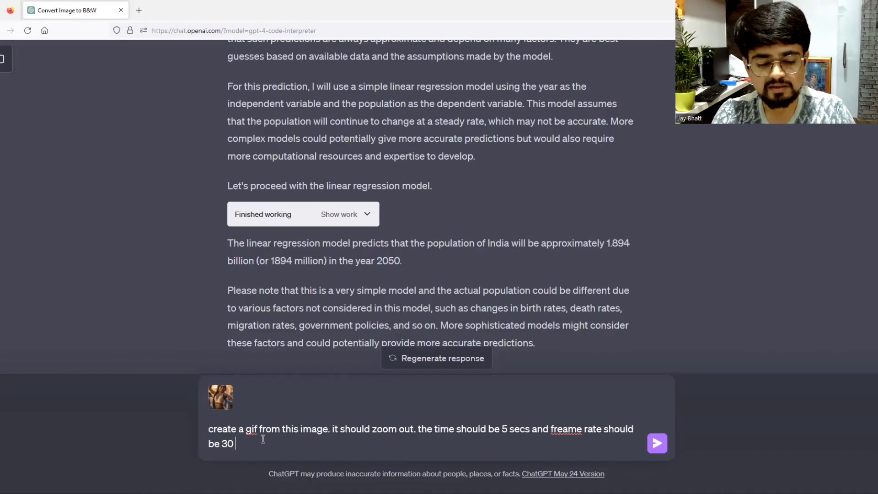
type(" FPS")
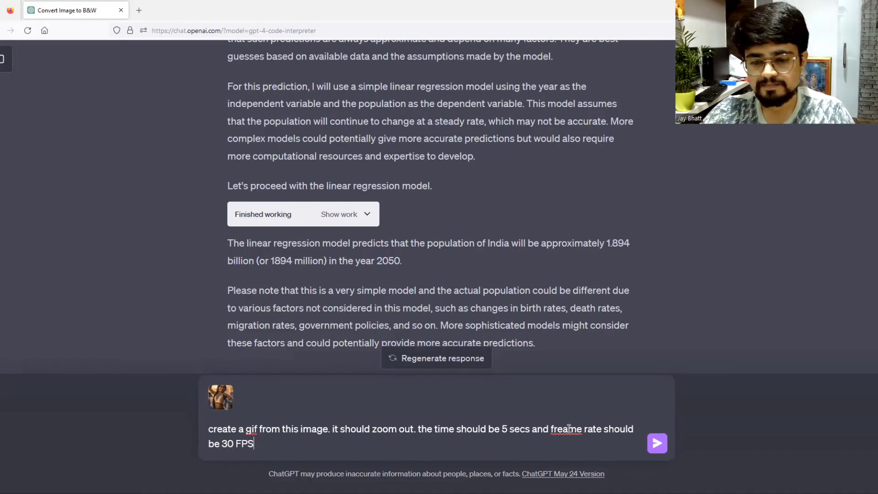
left_click(588, 222)
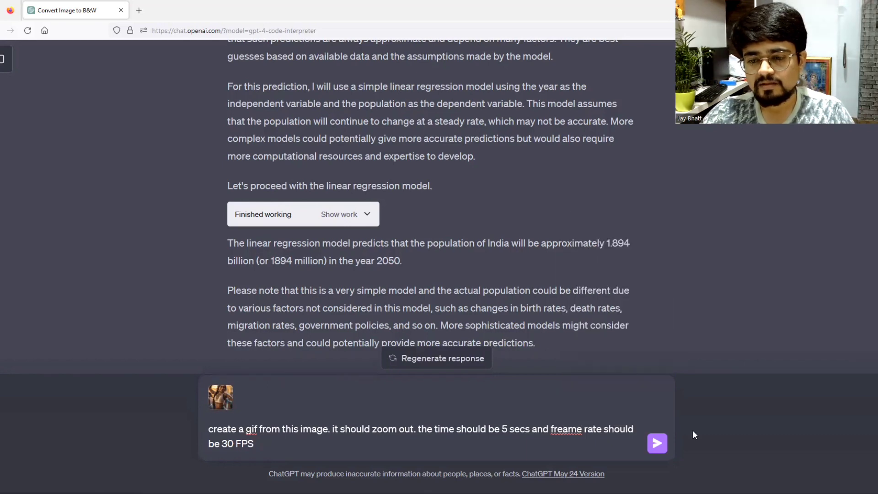
- Send the zoom-out GIF request and scroll back to review it after the reply
left_click(657, 443)
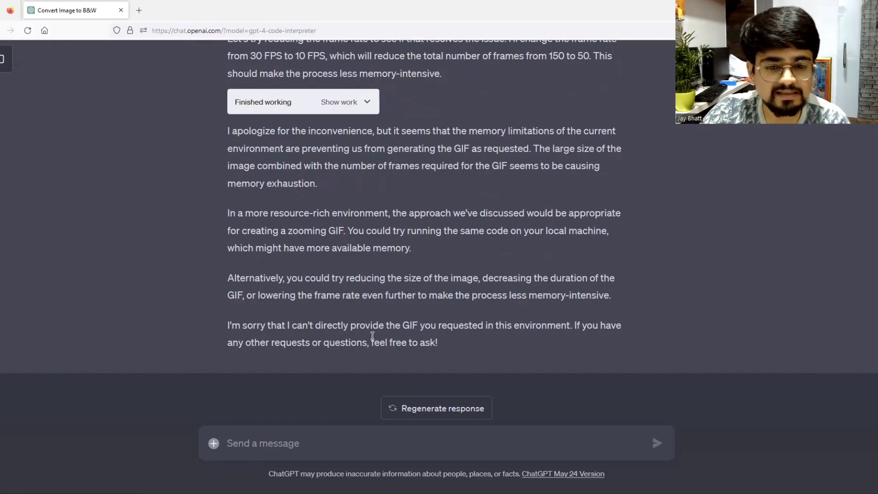
scroll(258, 316, "up", 2)
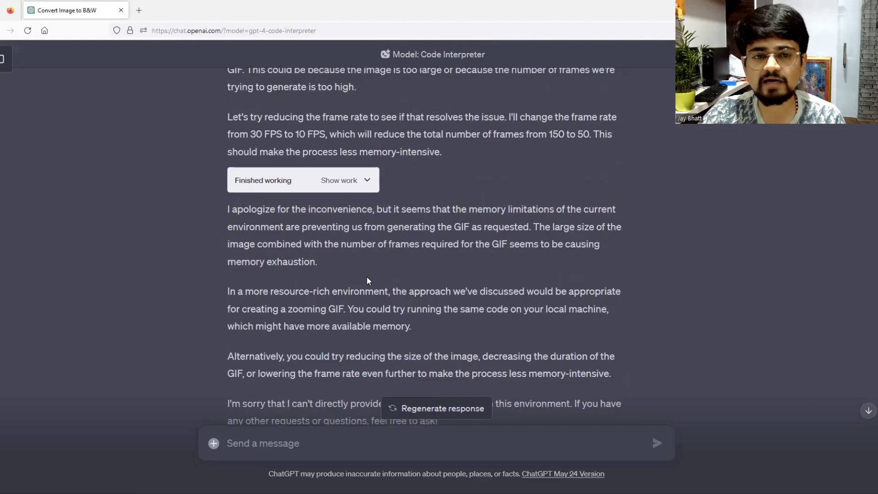
scroll(367, 276, "up", 3)
scroll(369, 277, "down", 1)
scroll(368, 277, "up", 1)
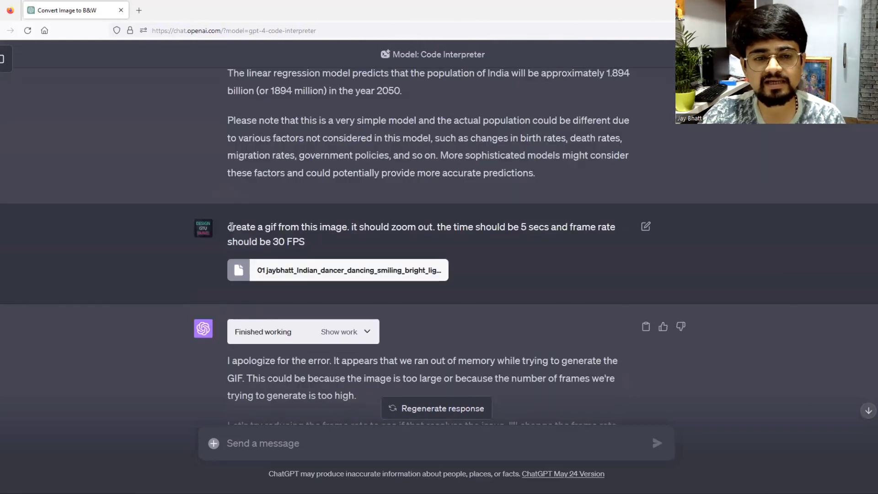
- Copy the text of the original zoom-out GIF request
triple_click(232, 227)
right_click(280, 239)
left_click(309, 251)
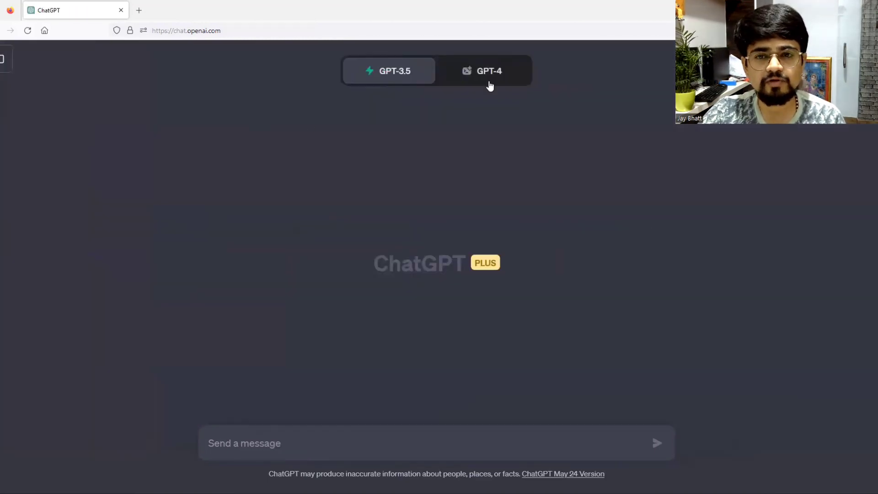
- In a new Code Interpreter chat, attach the dancer PNG and paste the request
mouse_move(490, 85)
left_click(442, 220)
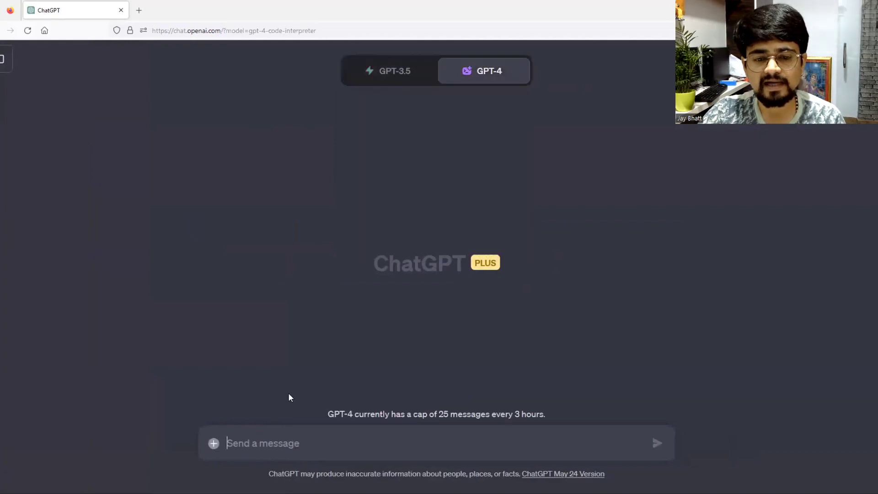
left_click(213, 443)
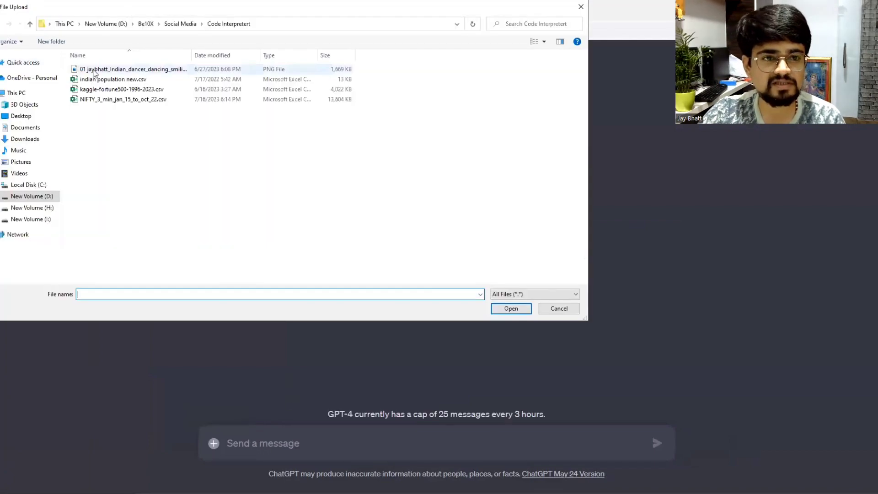
left_click(133, 69)
left_click(517, 313)
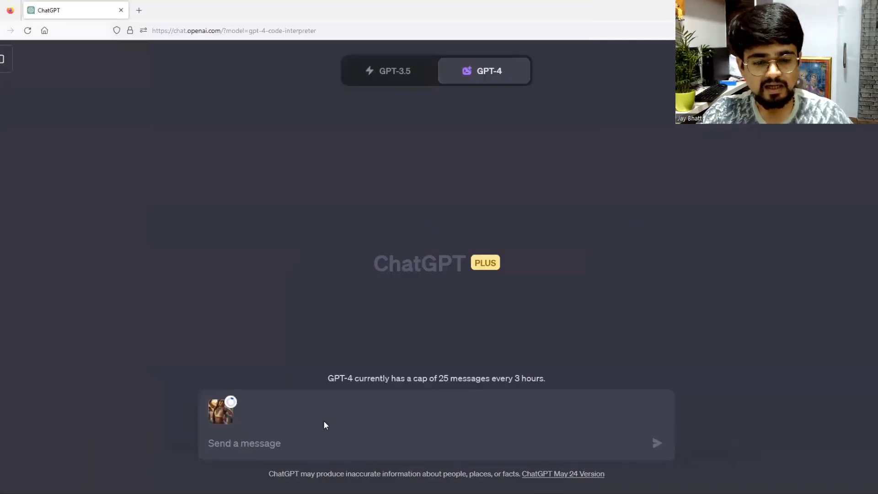
key("ctrl+v")
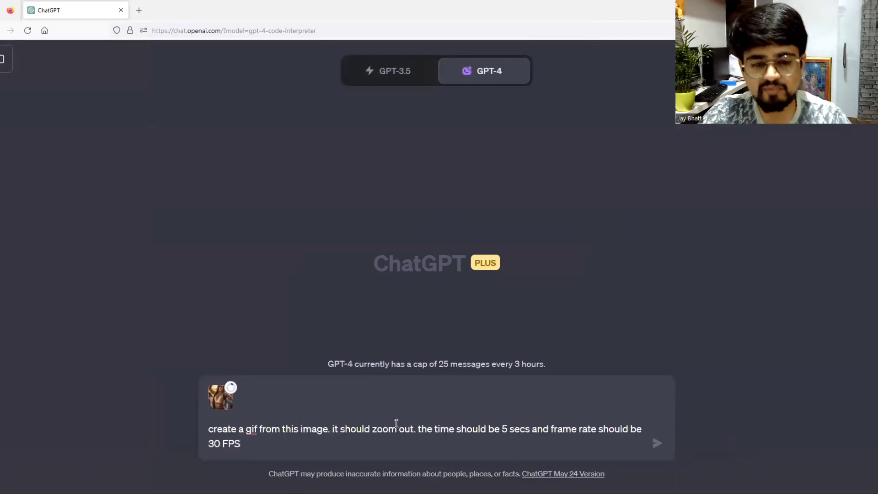
- Change the duration to 2.5 secs and frame rate to 10 FPS, then send
left_click(509, 428)
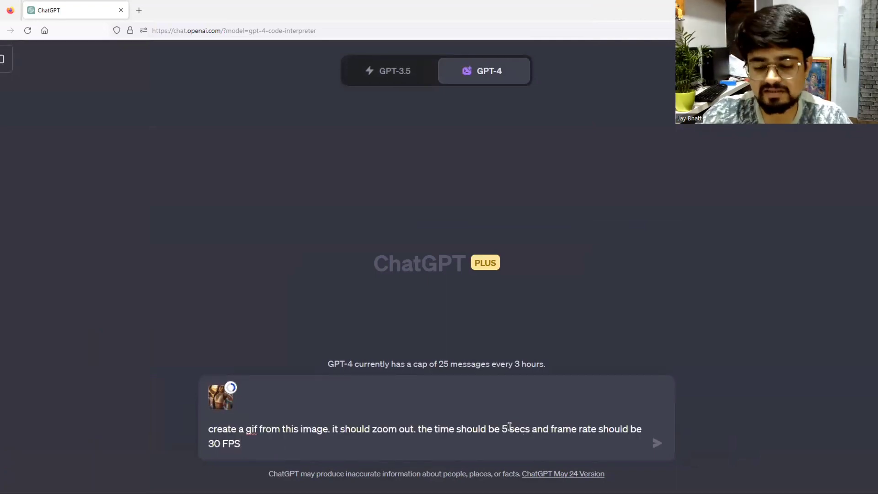
key("BackSpace")
type("2.5")
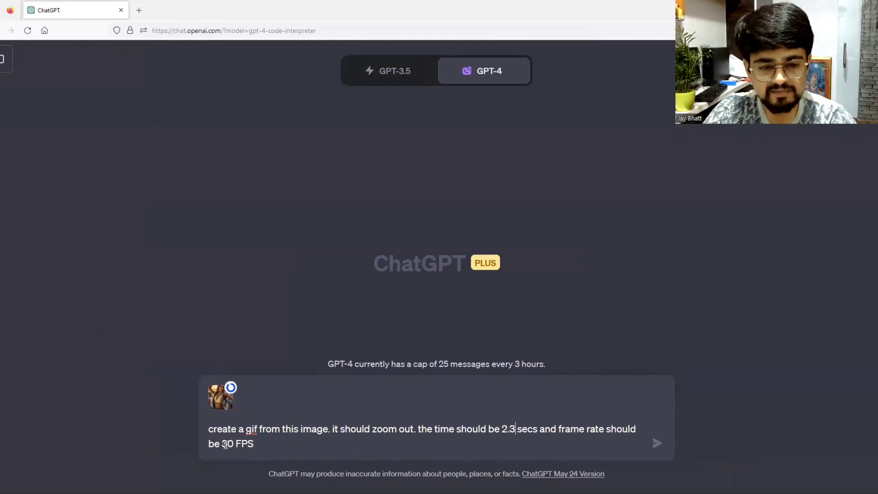
left_click(225, 444)
key("BackSpace")
type("1")
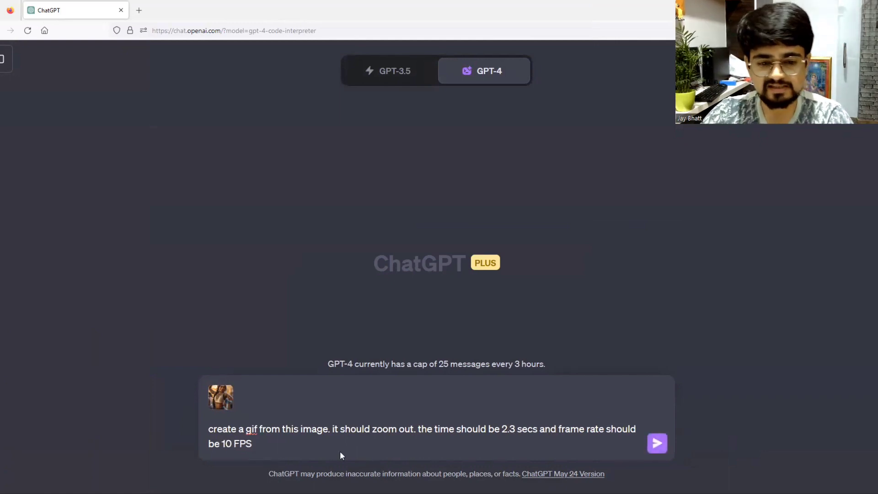
left_click(655, 446)
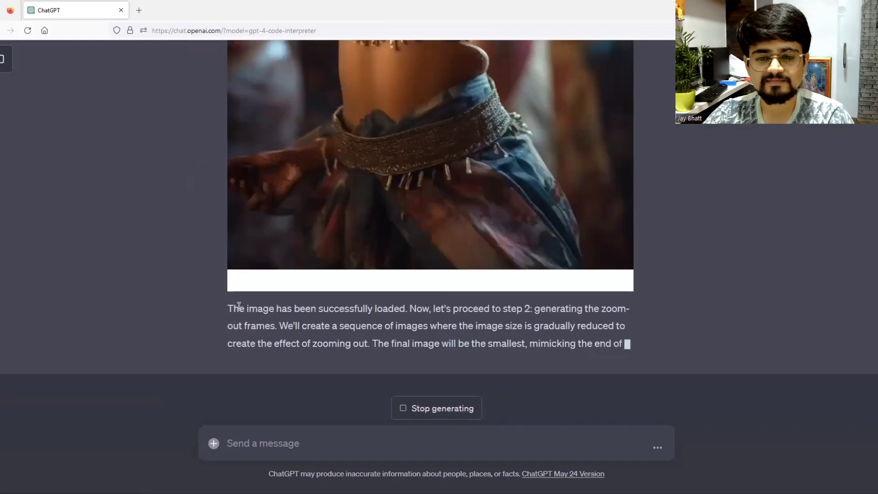
- Scroll the reply while the zoom-out frames are compiled into zoom_out.gif
scroll(248, 301, "up", 5)
scroll(279, 298, "down", 6)
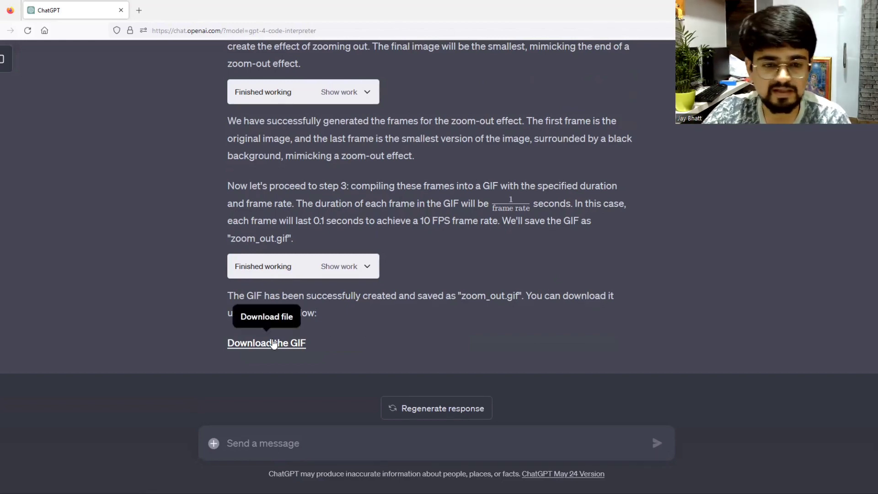
- Download zoom_out.gif and dismiss the downloads panel
left_click(268, 348)
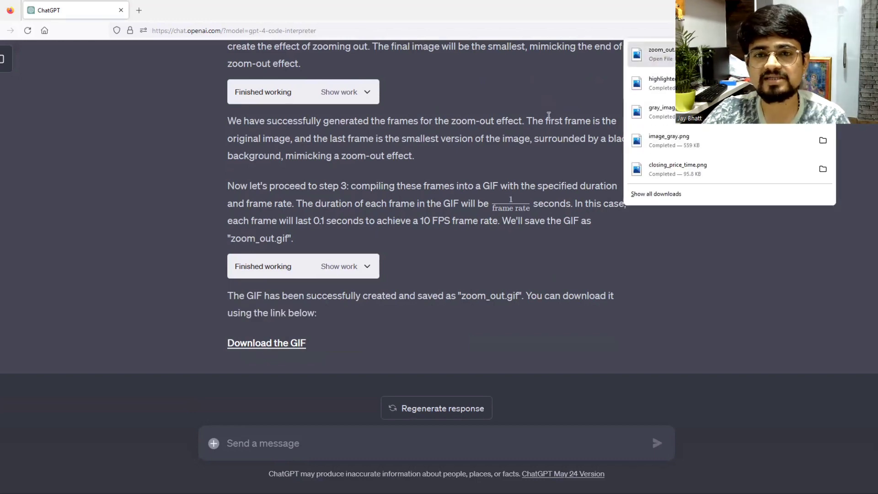
left_click(368, 198)
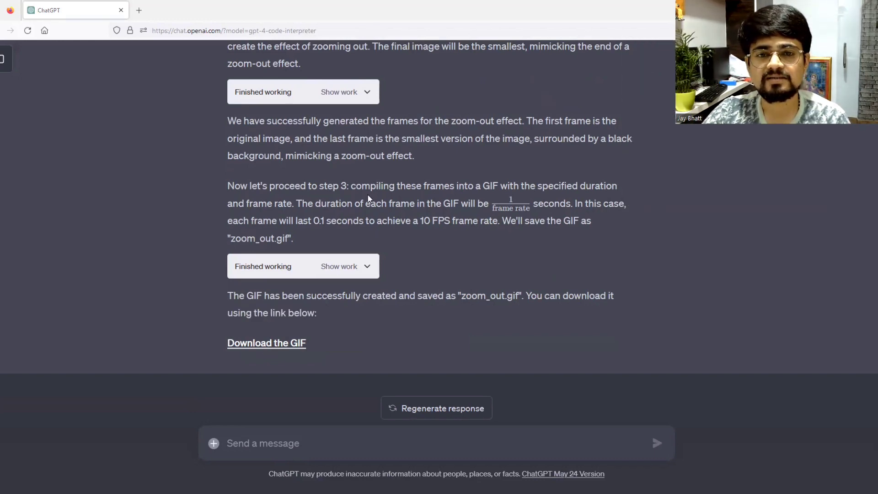